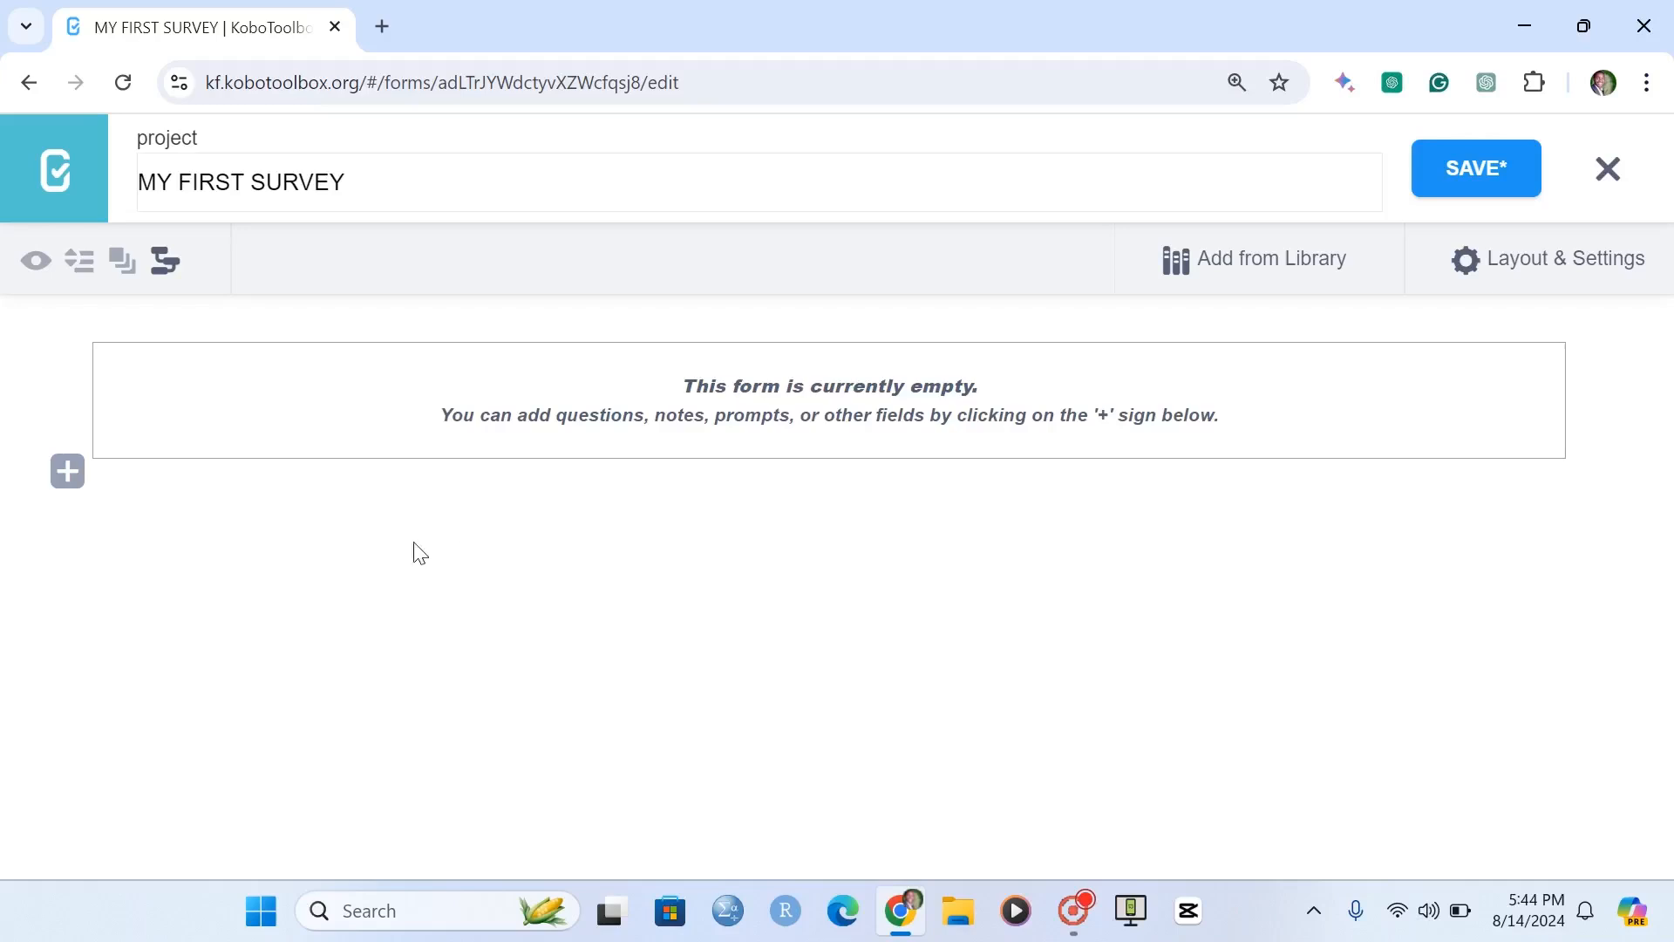
Add a Text question reading "What is the name of the household member?" to the empty form.
{"action": "left_click", "coordinate": [60, 477]}
{"action": "type", "text": "Whta"}
{"action": "key", "text": "BackSpace"}
{"action": "key", "text": "BackSpace"}
{"action": "key", "text": "BackSpace"}
{"action": "type", "text": "at is the "}
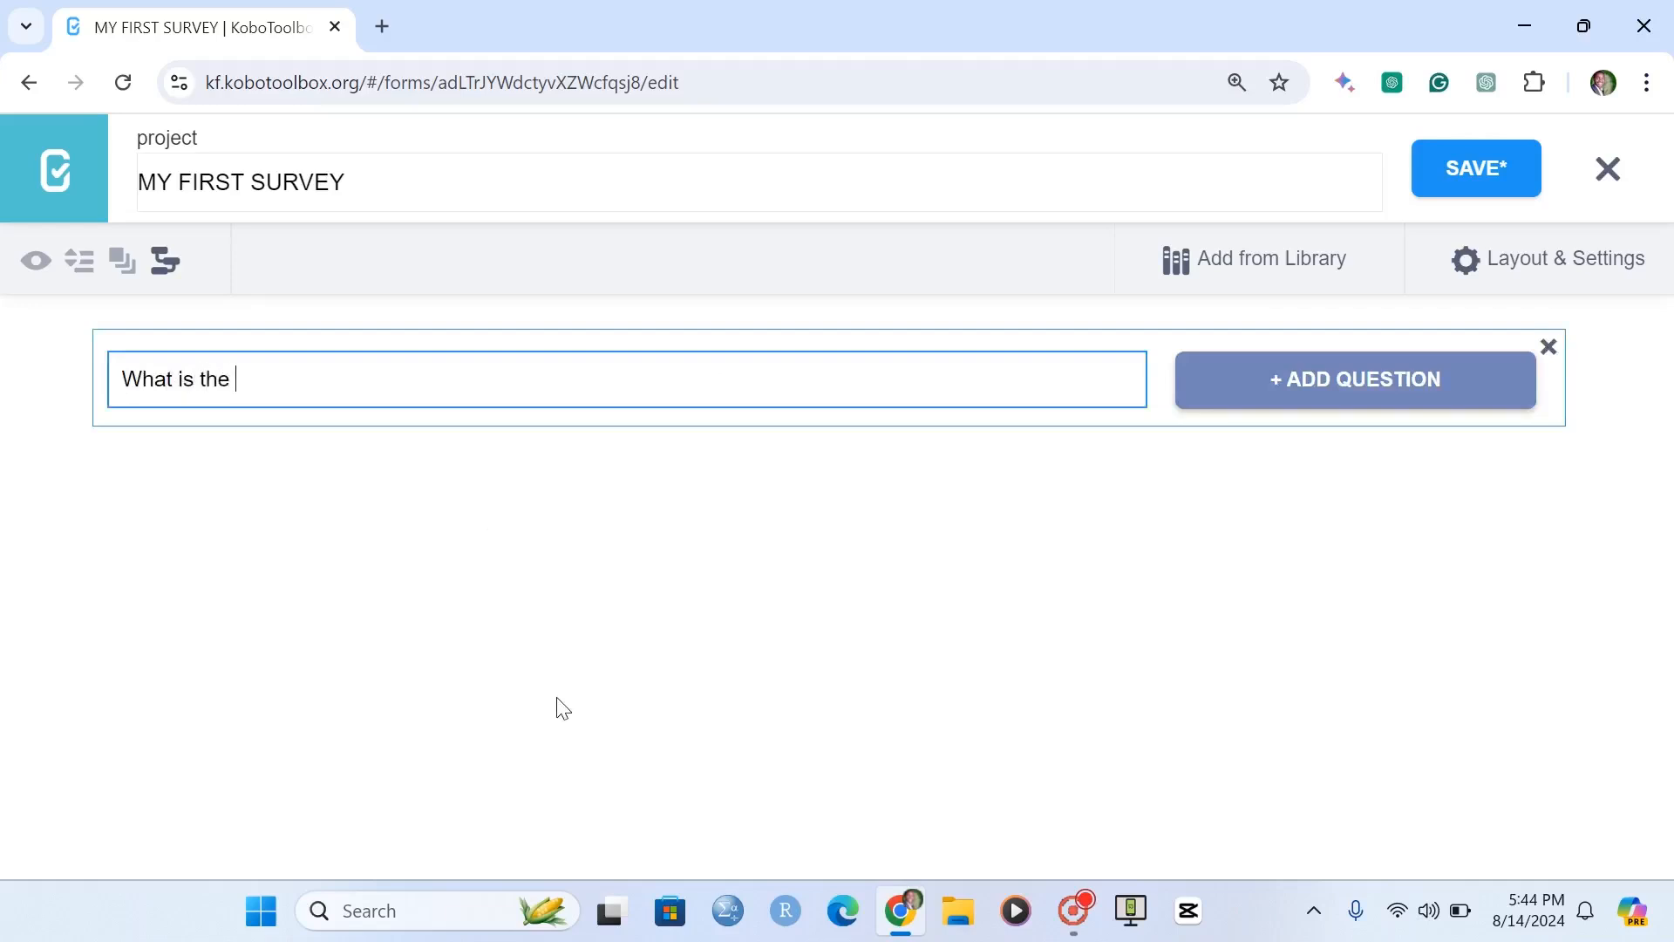
{"action": "type", "text": "name of the household mem"}
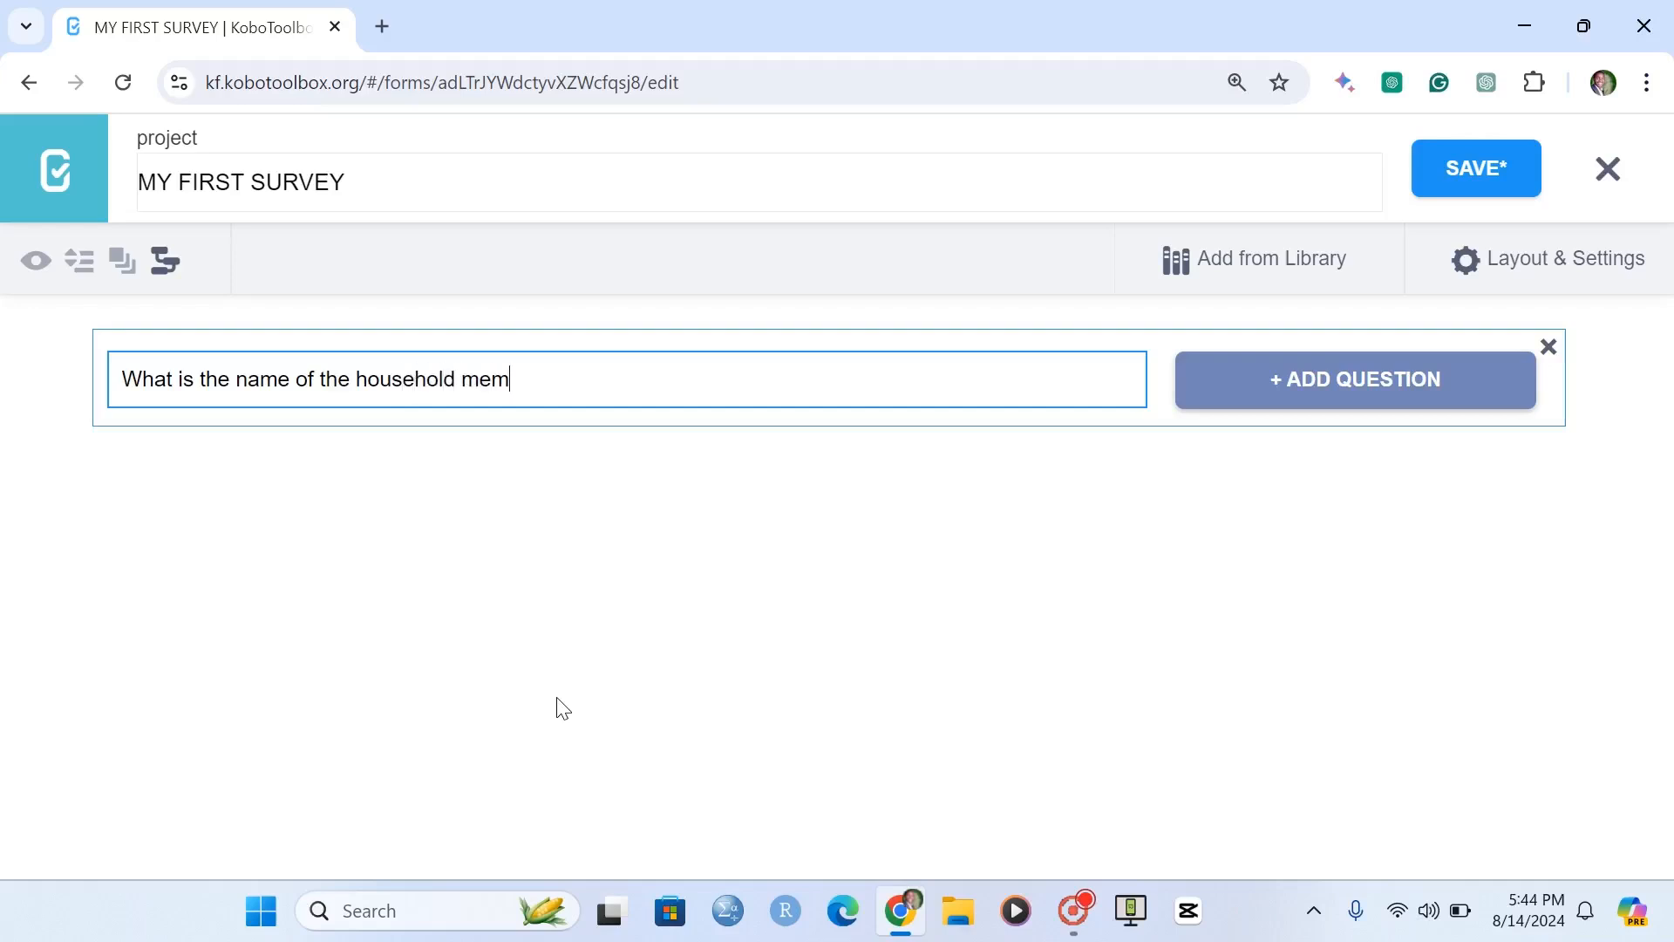
{"action": "type", "text": "ber?"}
{"action": "left_click", "coordinate": [1275, 403]}
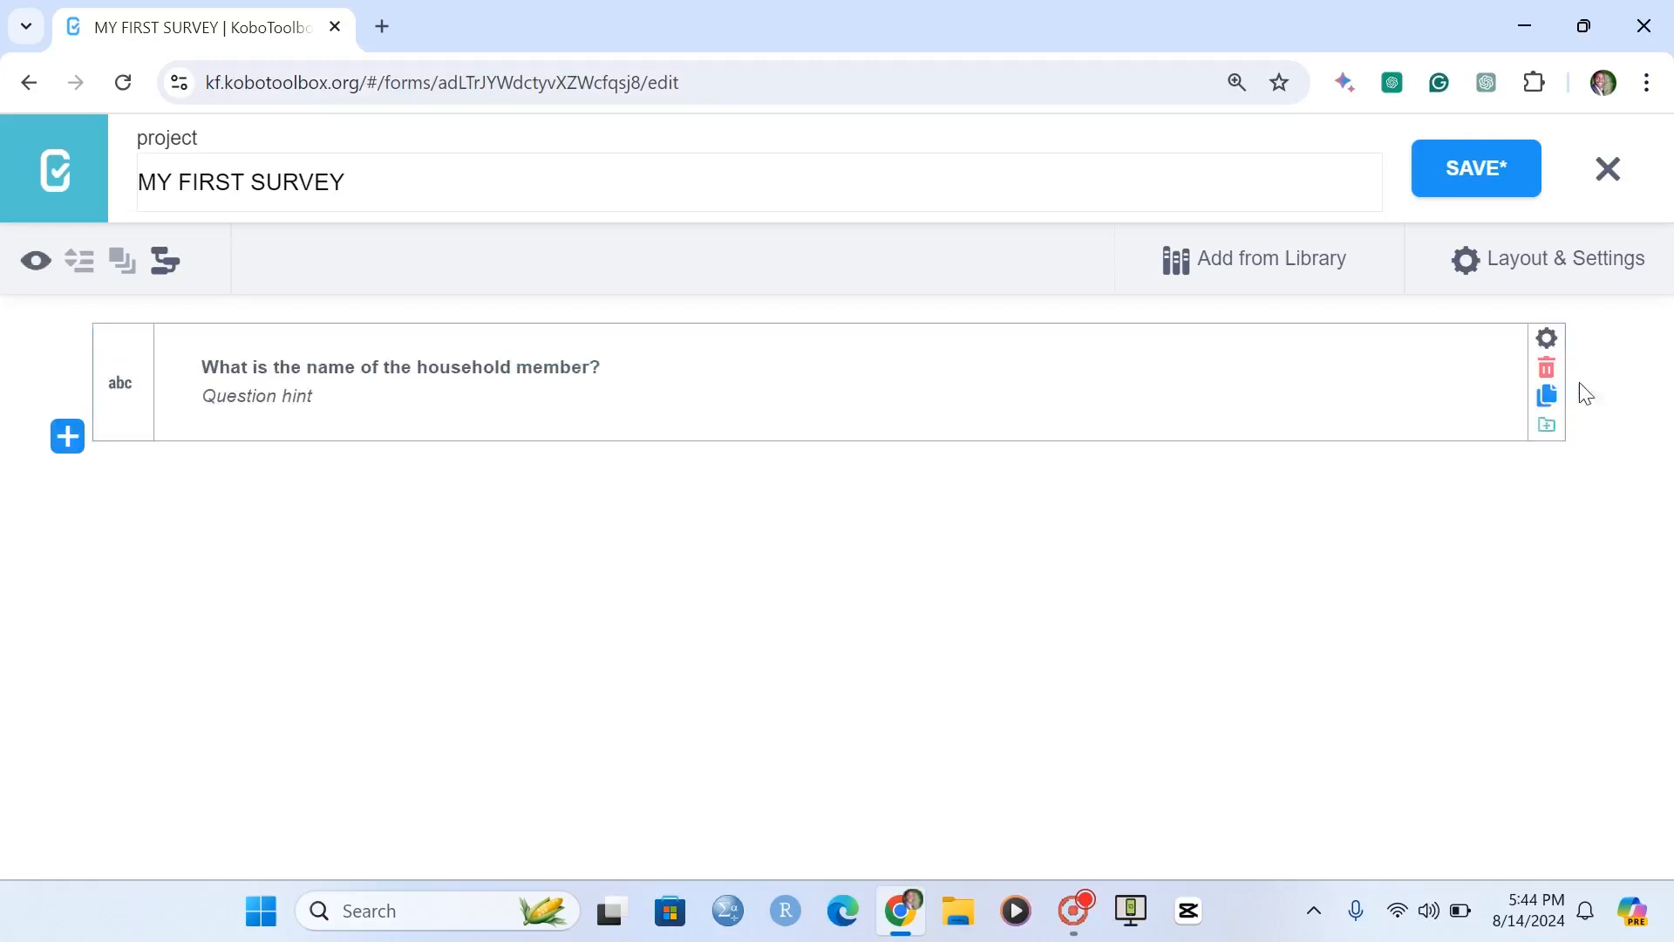
Make the household member name question mandatory and set its data column name to "name".
{"action": "left_click", "coordinate": [1548, 355]}
{"action": "left_click", "coordinate": [821, 635]}
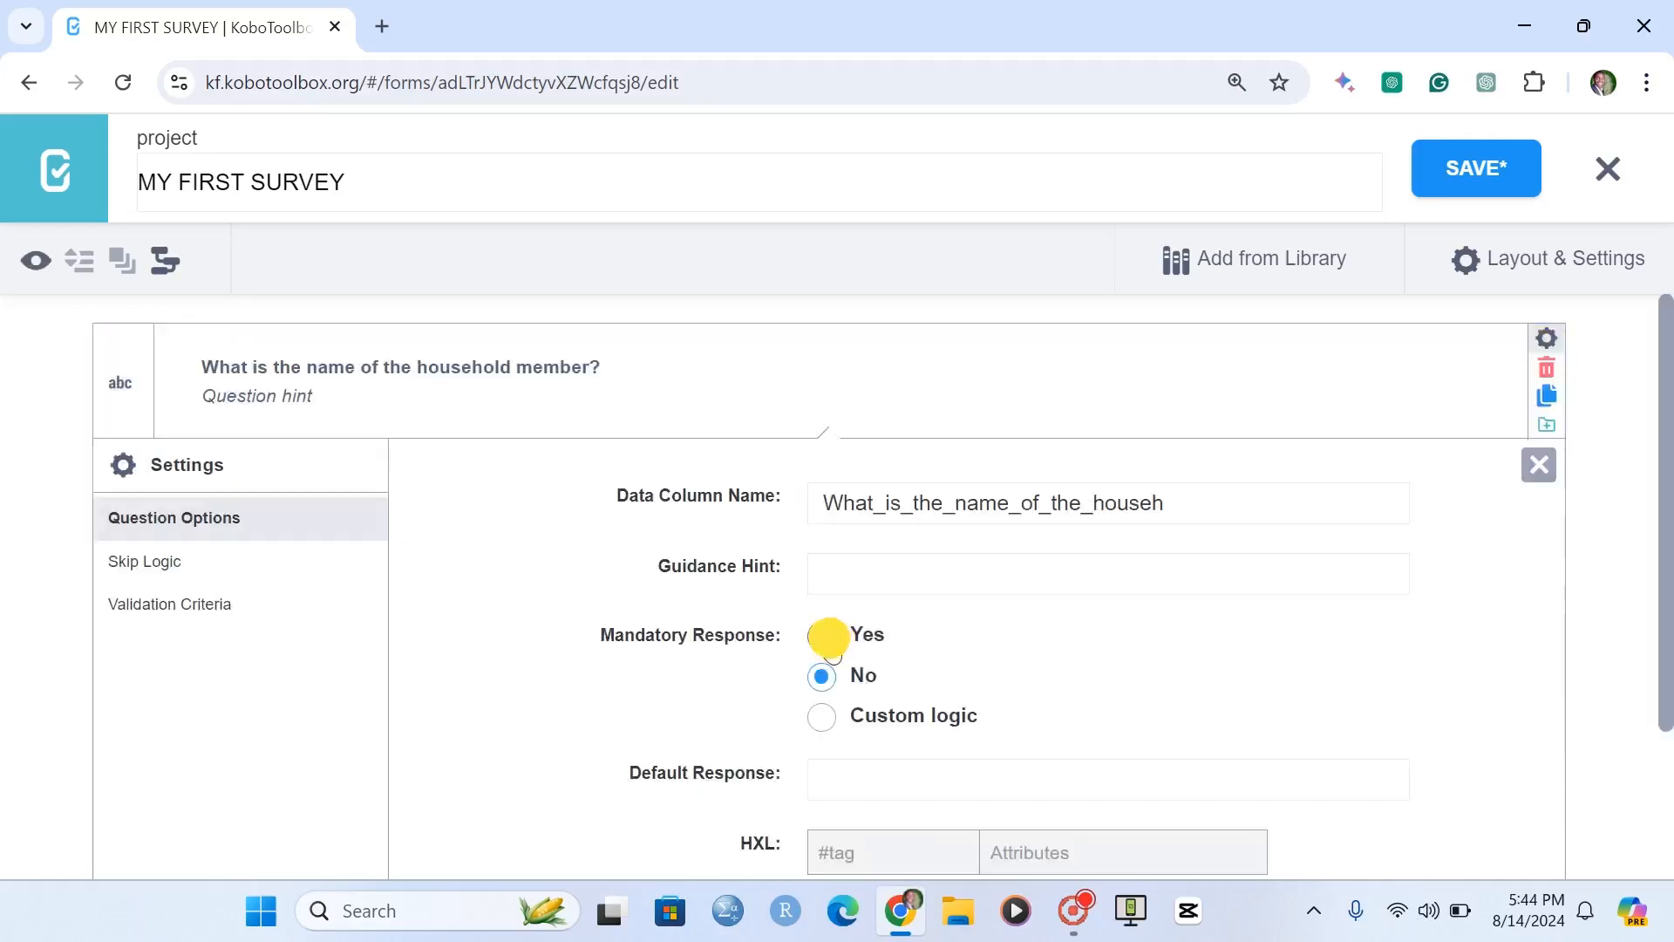
{"action": "left_click", "coordinate": [688, 501]}
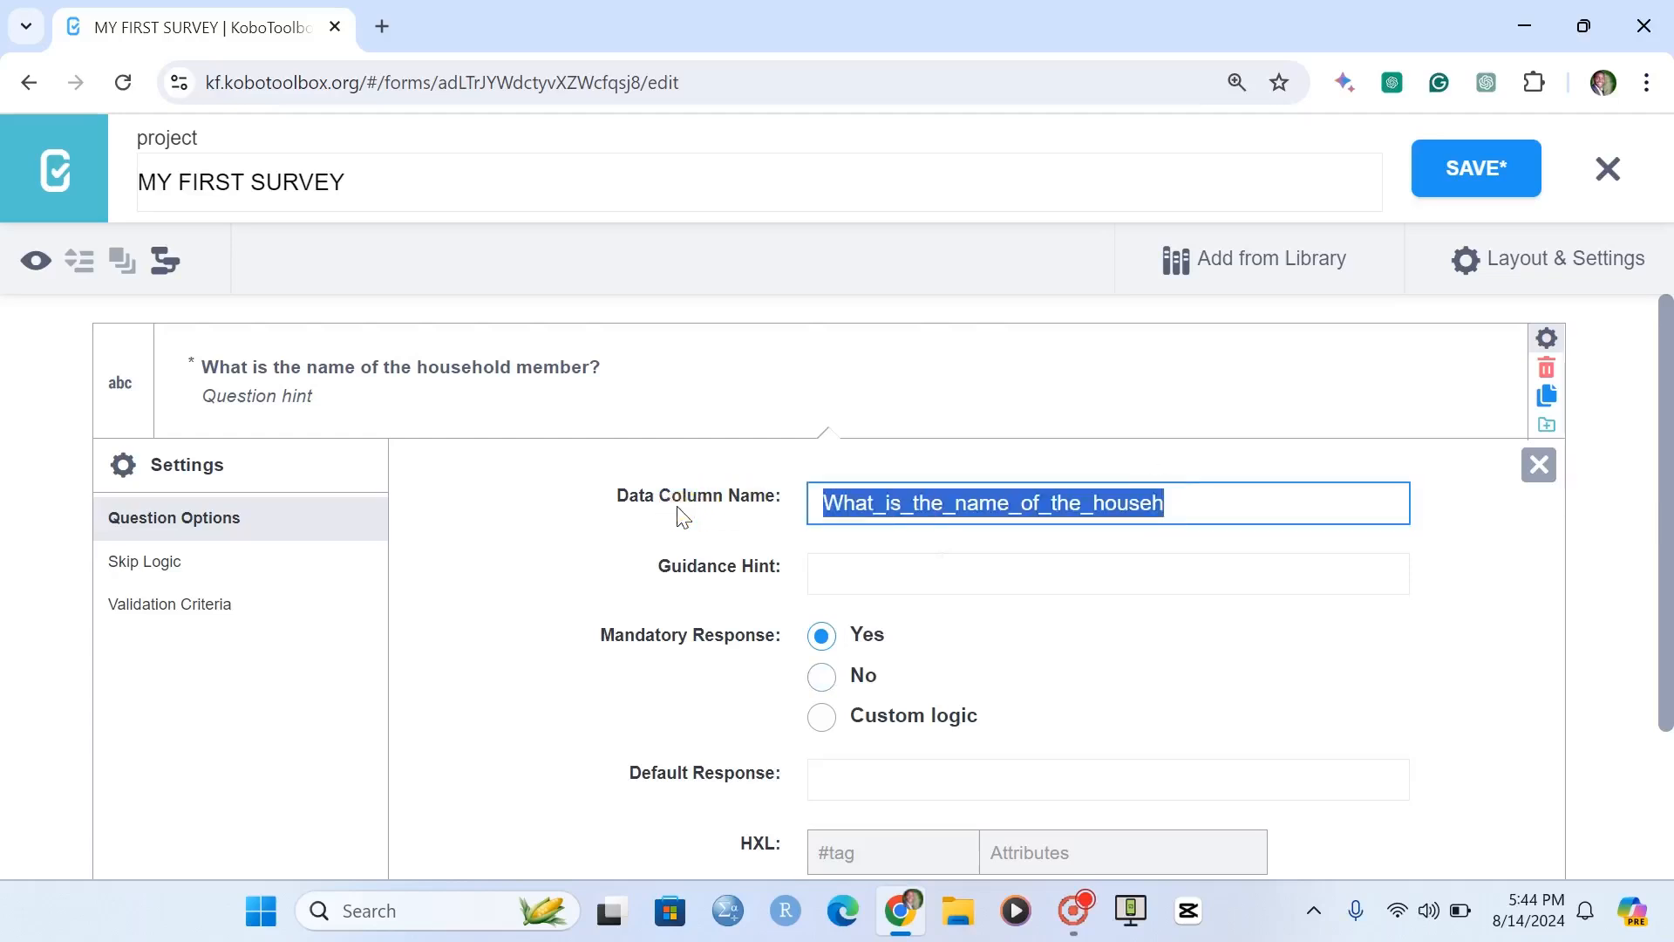
{"action": "type", "text": "name"}
{"action": "left_click", "coordinate": [677, 508]}
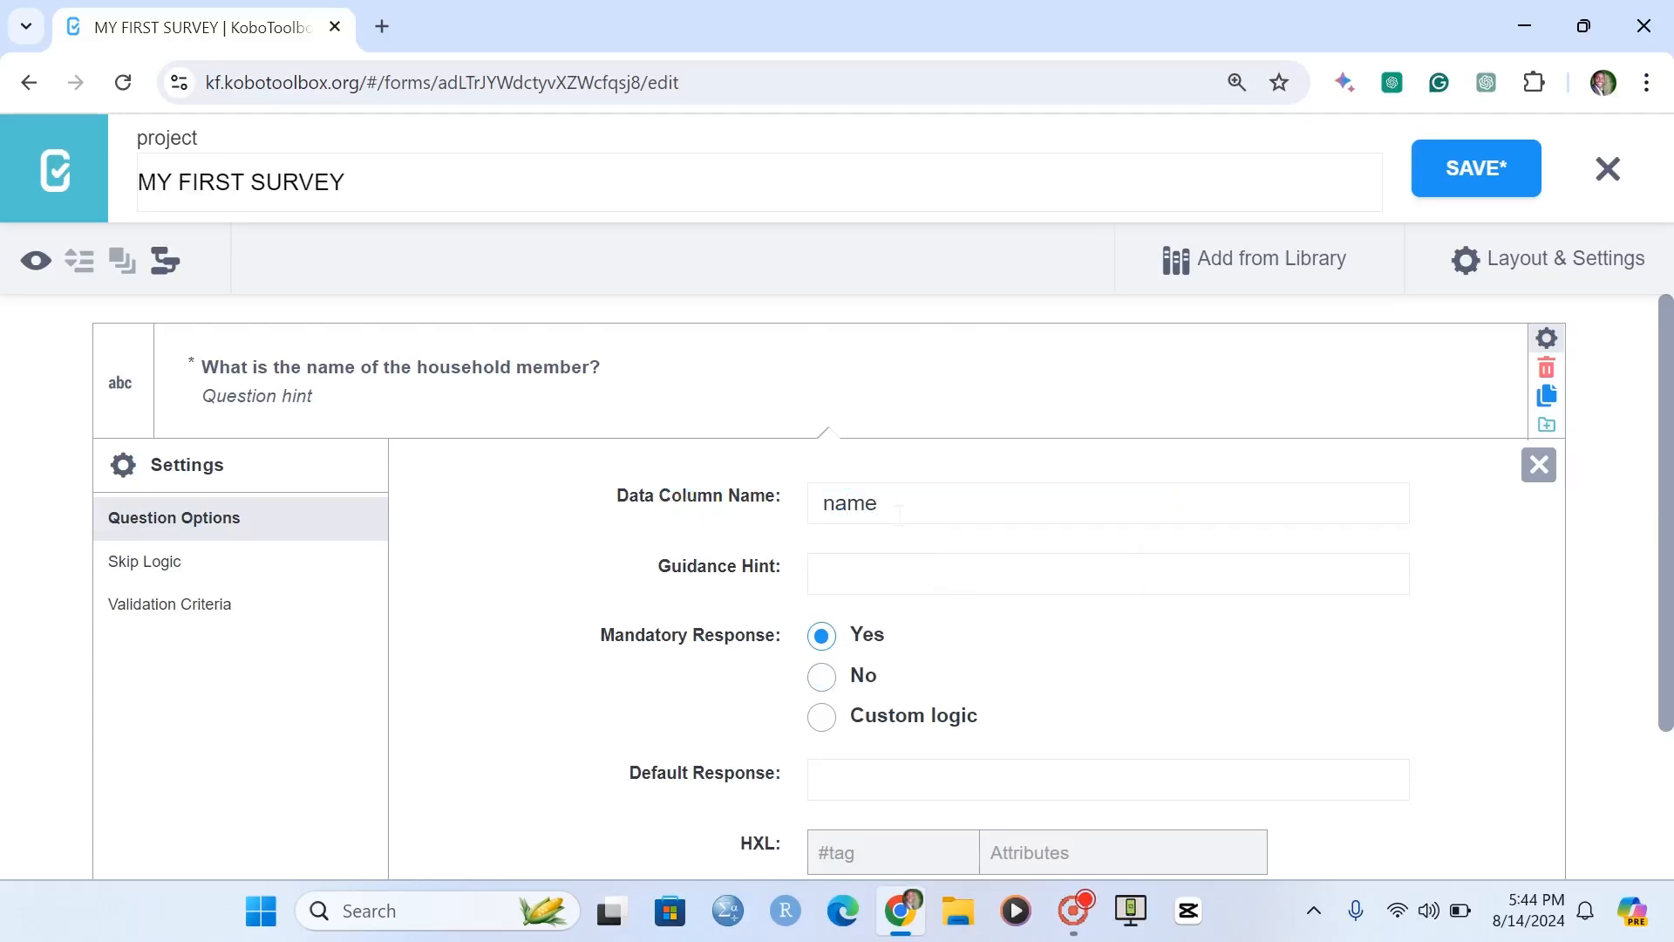
{"action": "left_click", "coordinate": [1539, 464]}
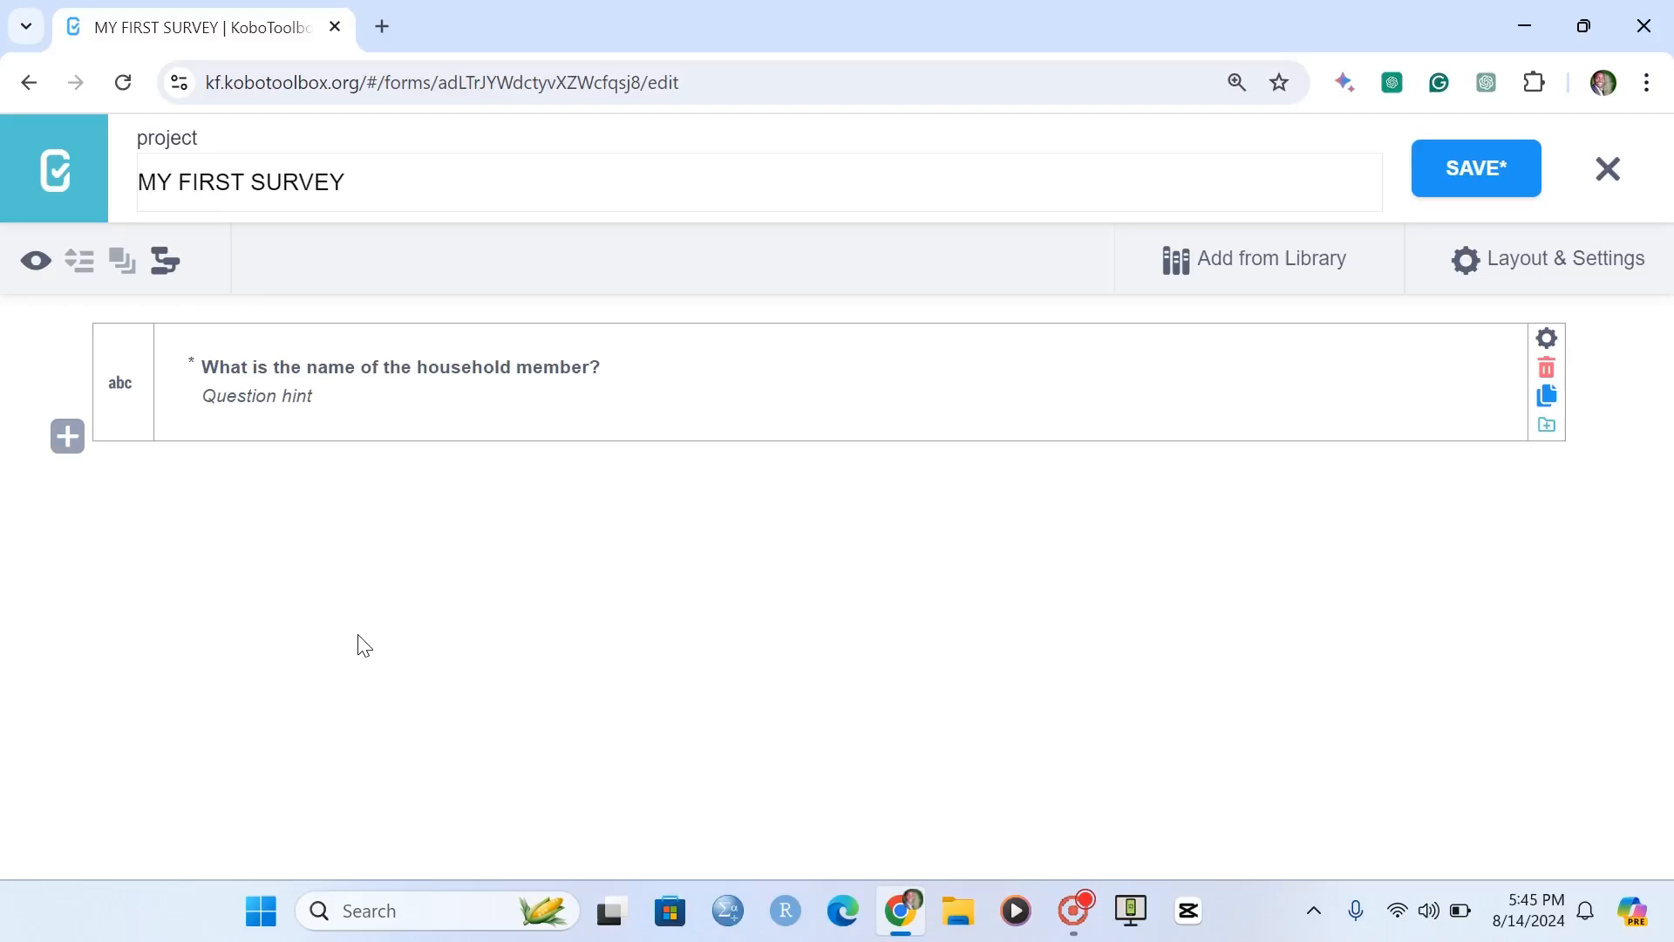
Add a Number question reading "How old is the household member?" below the name question.
{"action": "left_click", "coordinate": [61, 437]}
{"action": "type", "text": "How old is"}
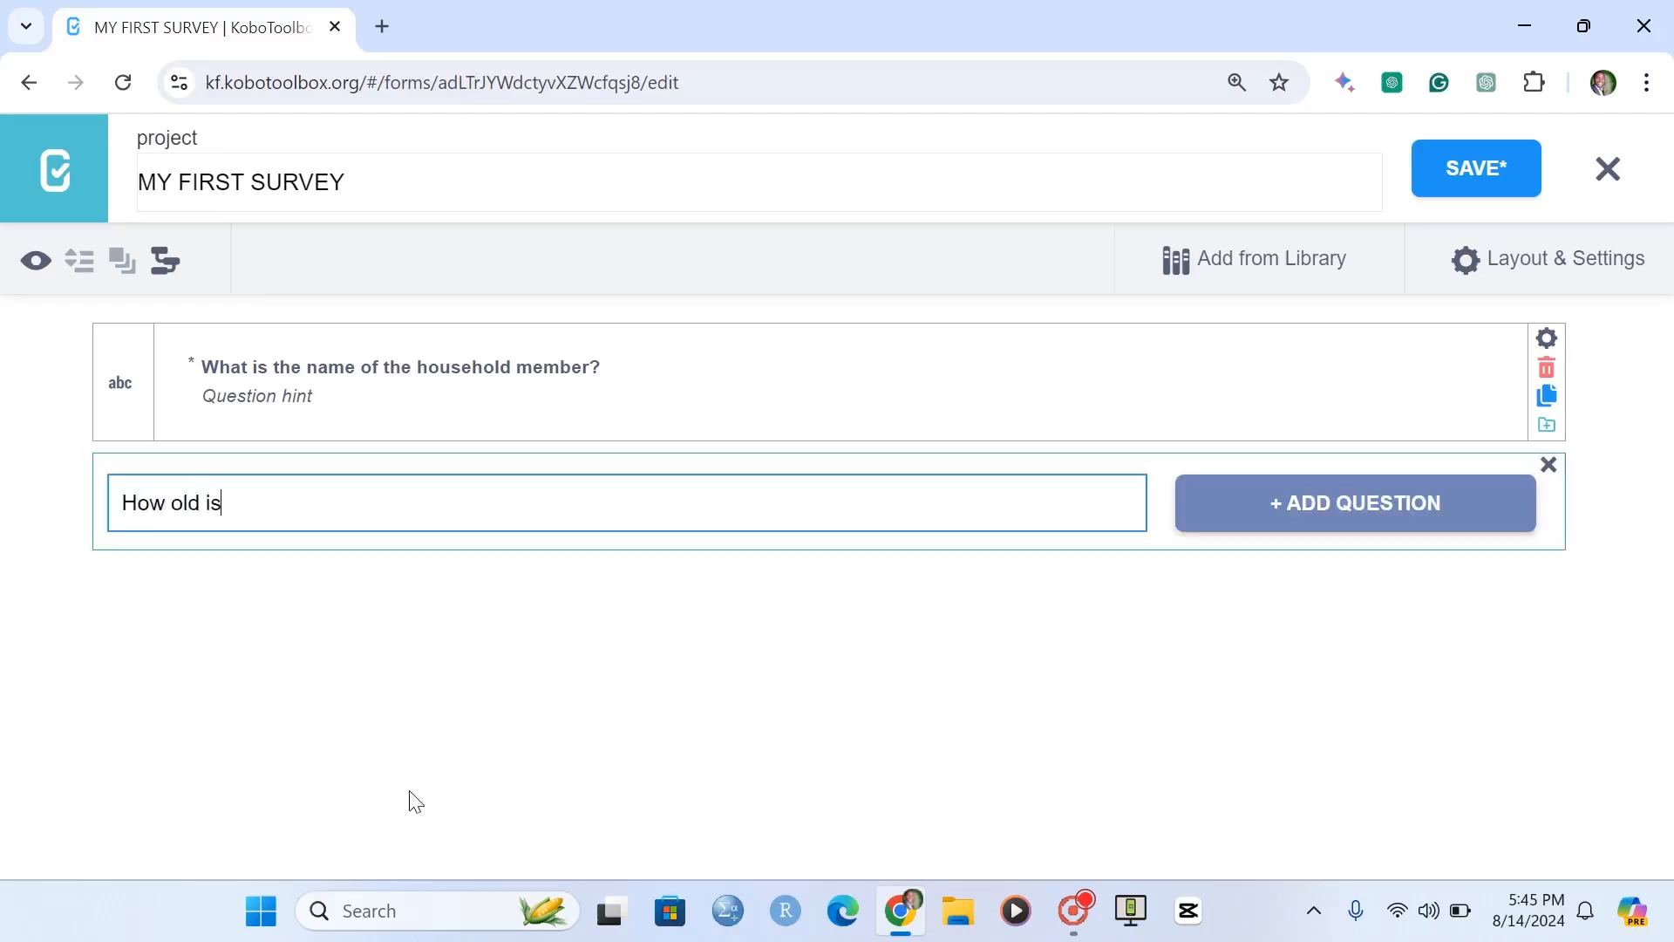
{"action": "type", "text": " the household member?"}
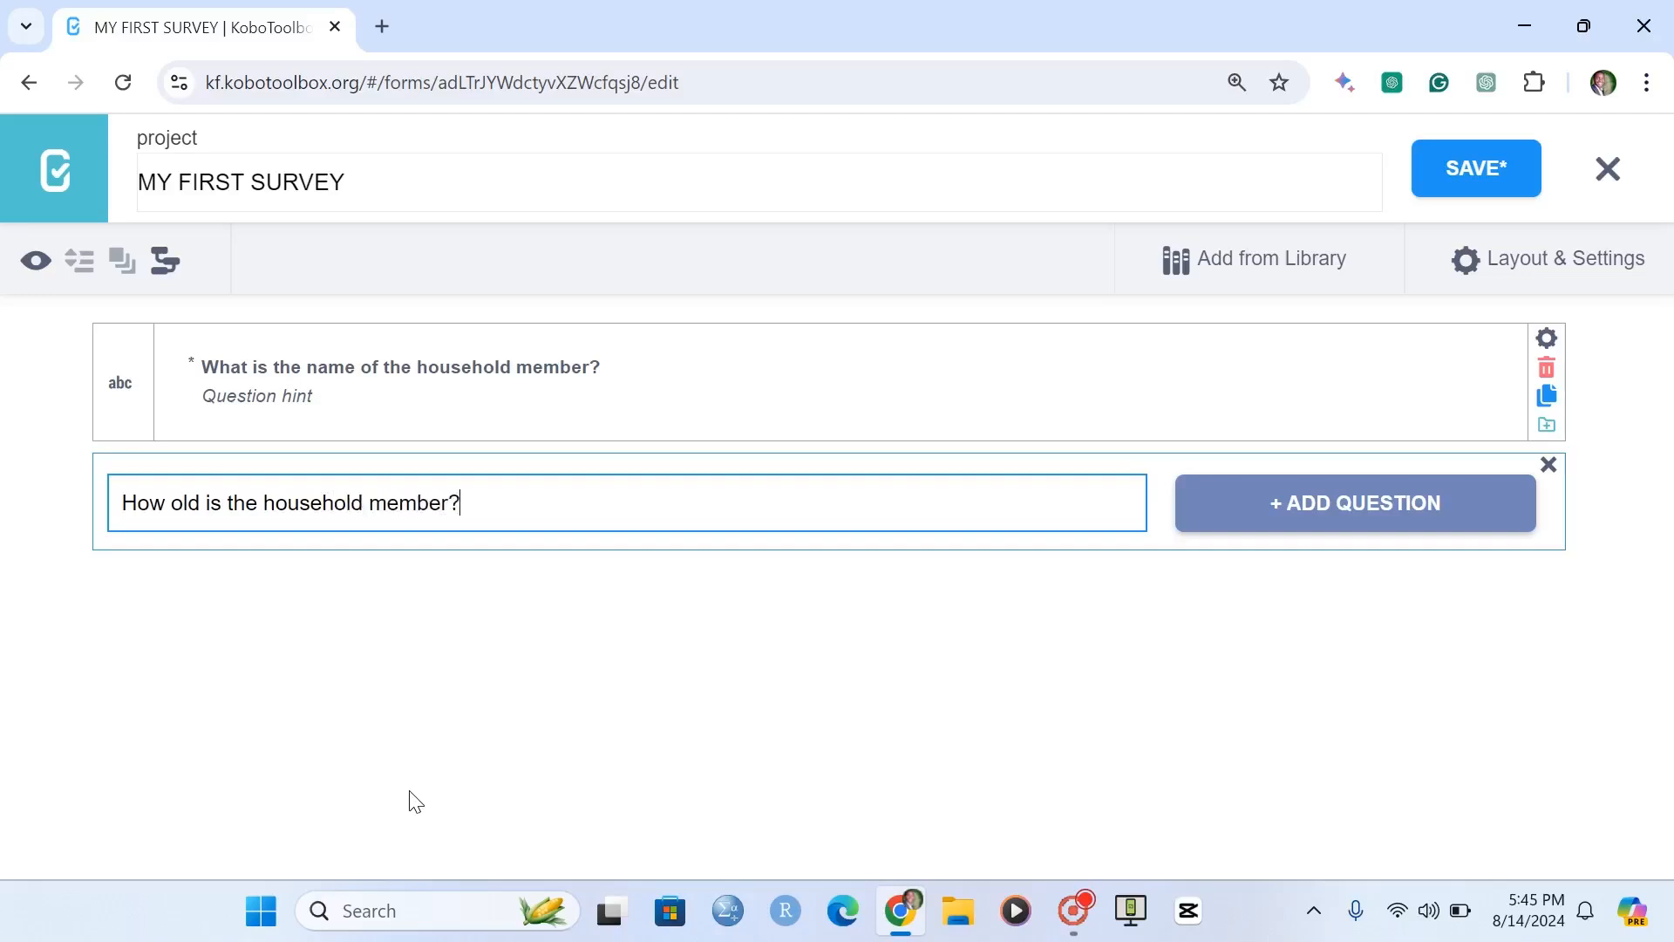
{"action": "left_click", "coordinate": [1387, 531]}
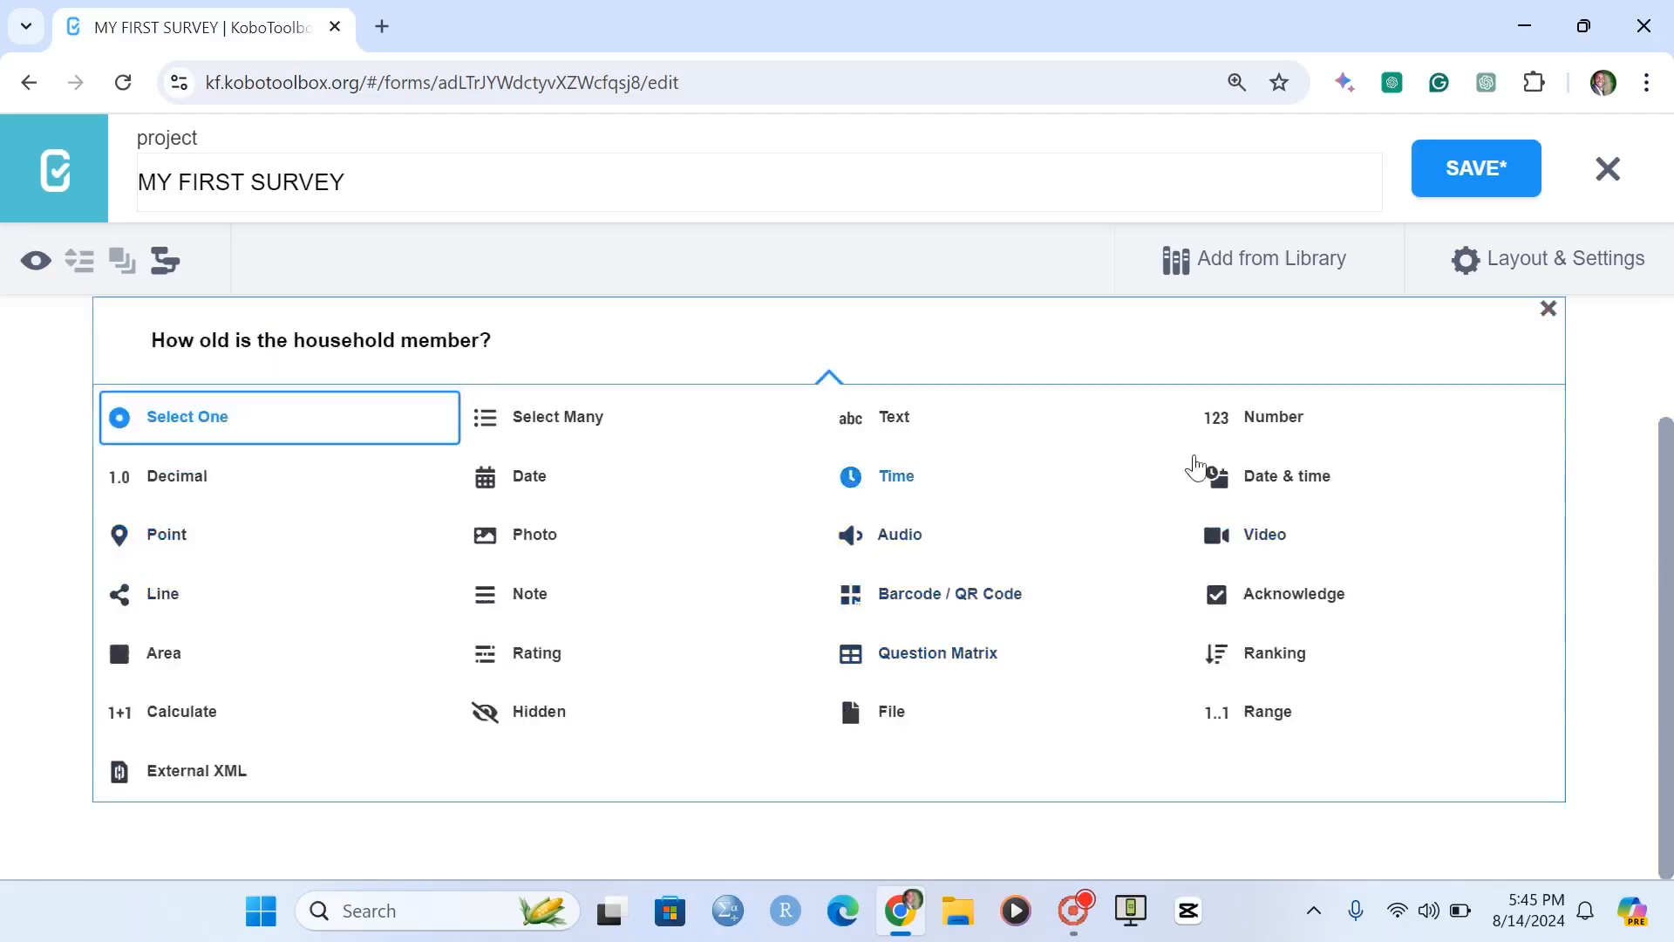
{"action": "left_click", "coordinate": [1237, 427]}
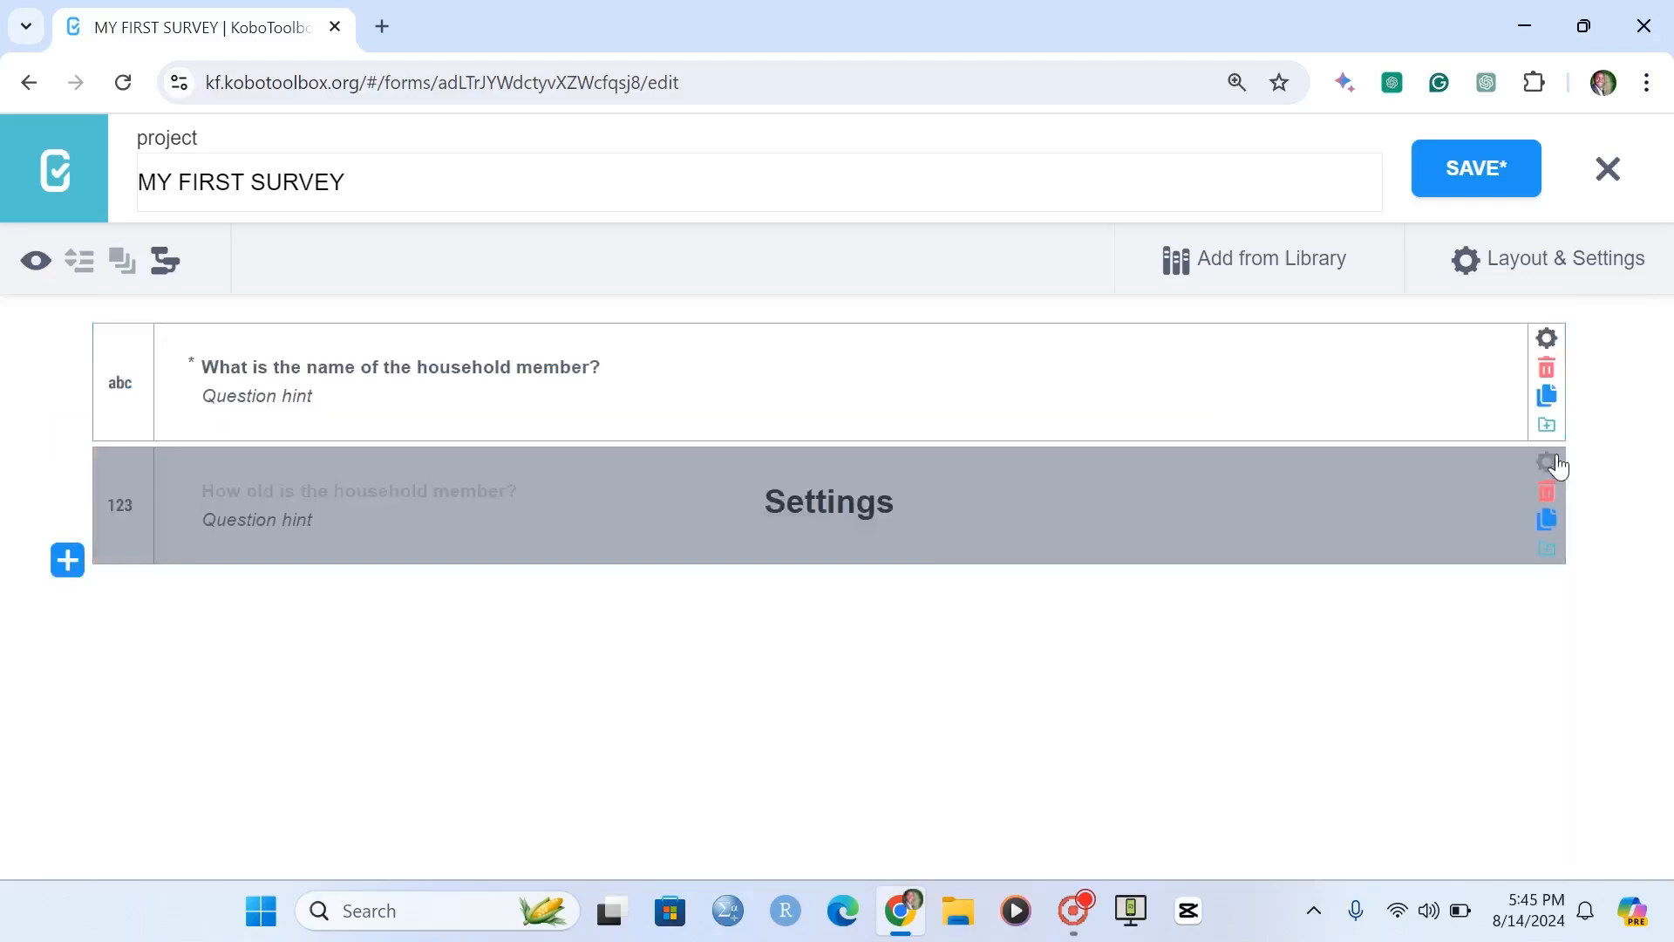
Make the age question mandatory and set its data column name to "age".
{"action": "left_click", "coordinate": [1546, 462]}
{"action": "left_click", "coordinate": [820, 759]}
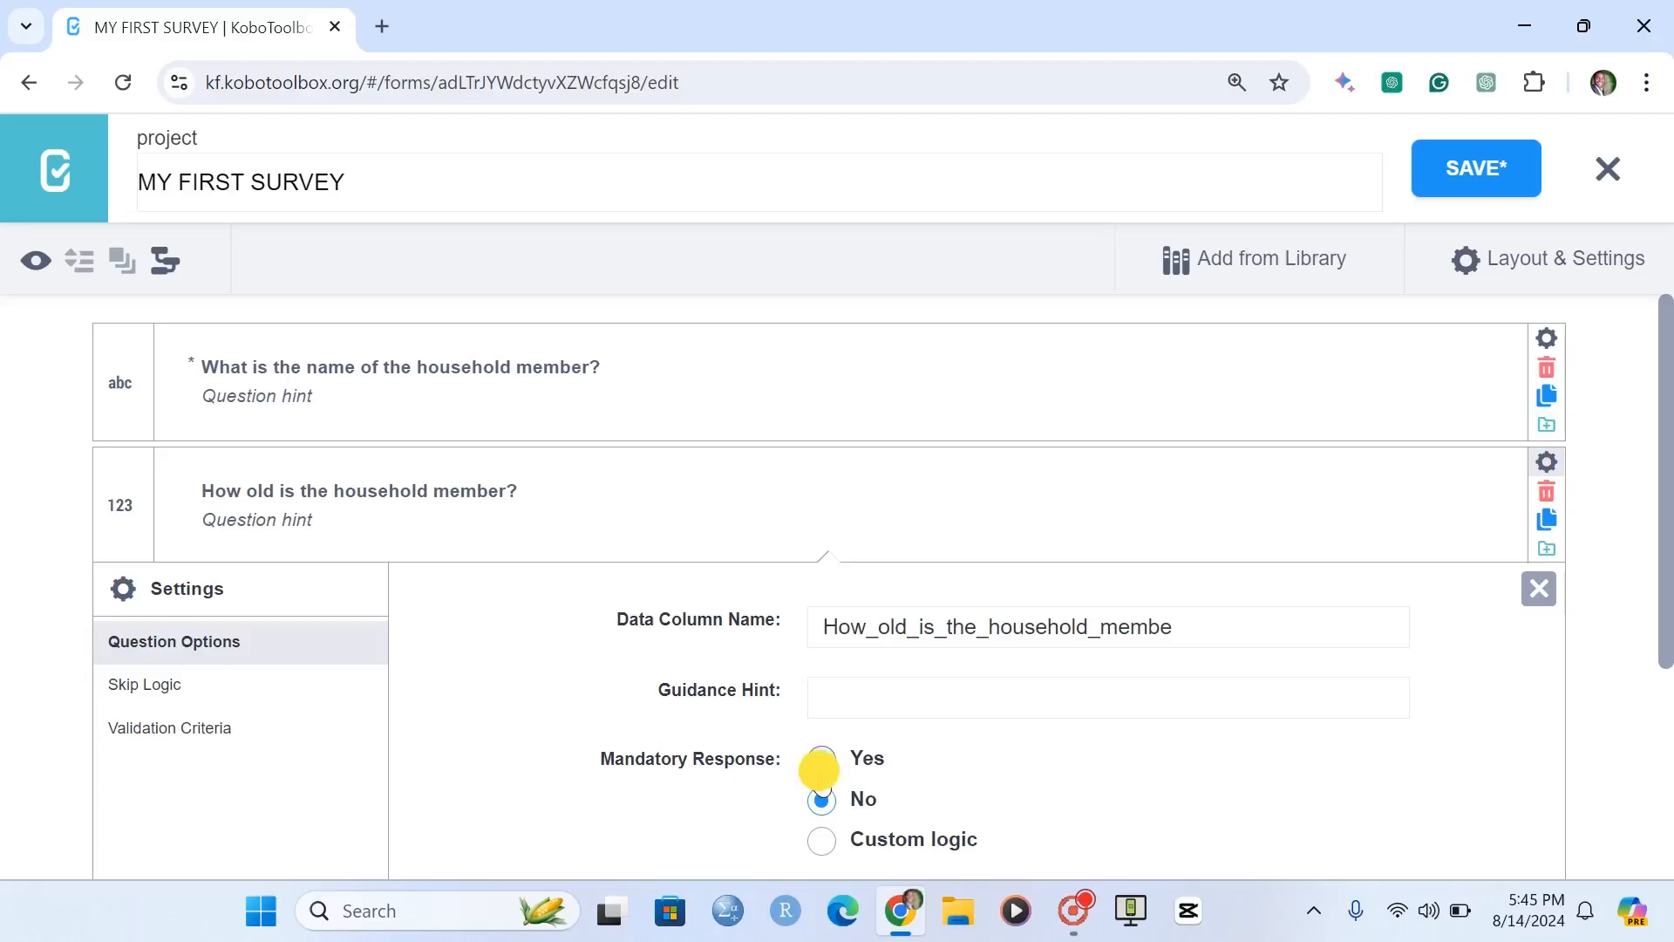
{"action": "left_click", "coordinate": [693, 631]}
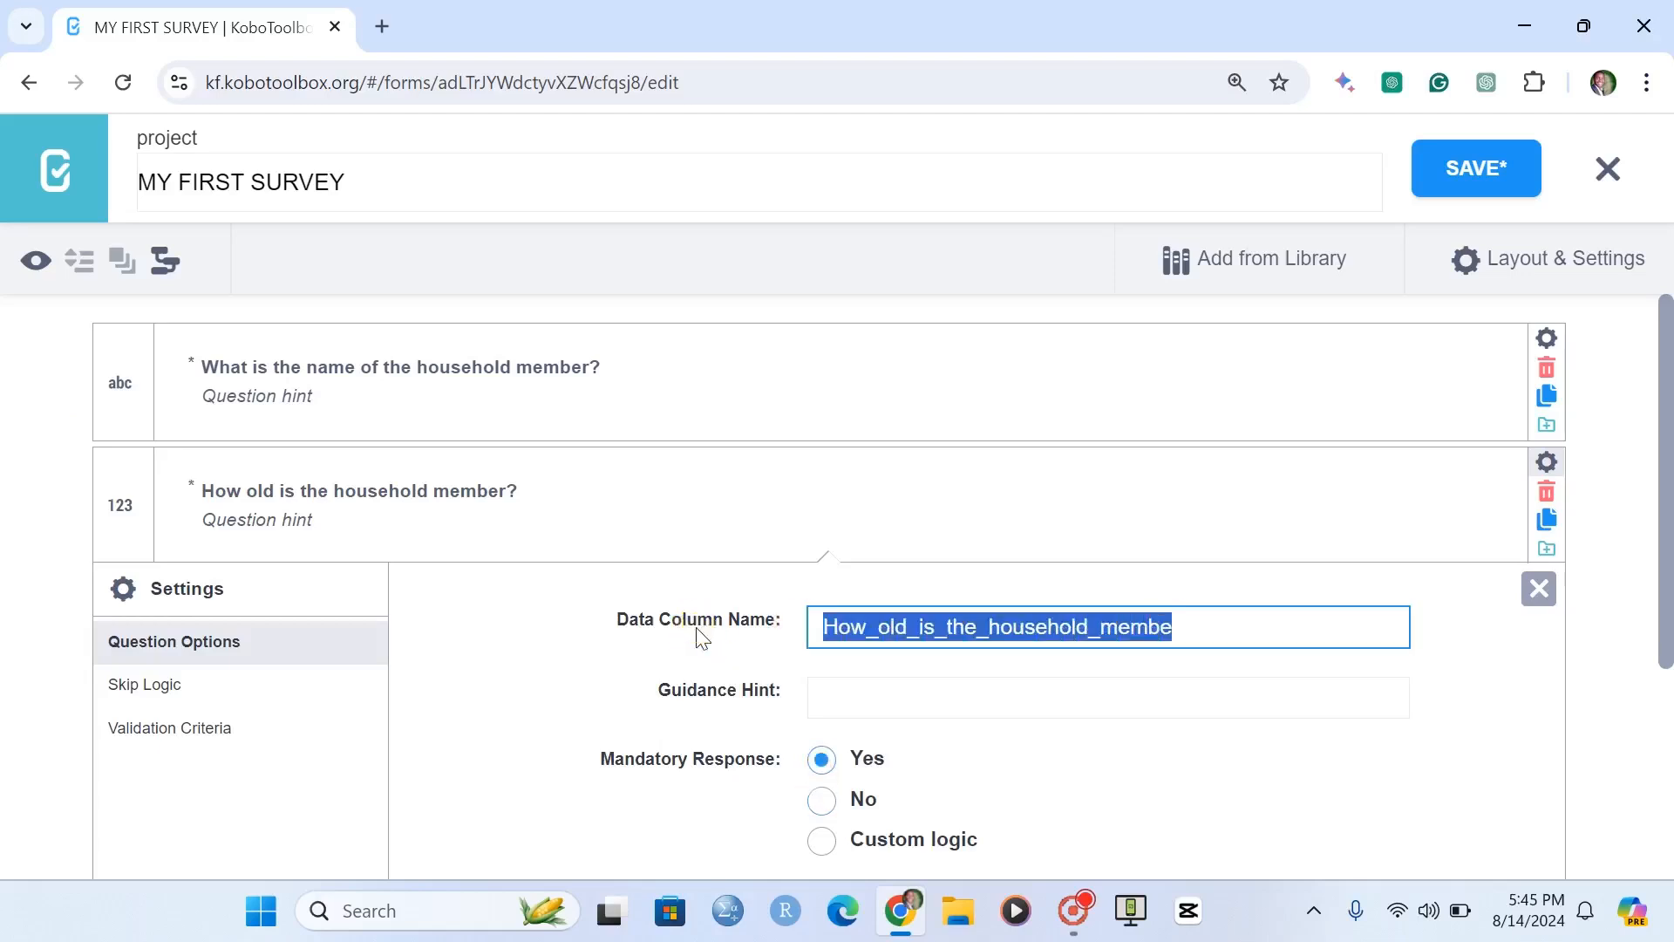
{"action": "type", "text": "age"}
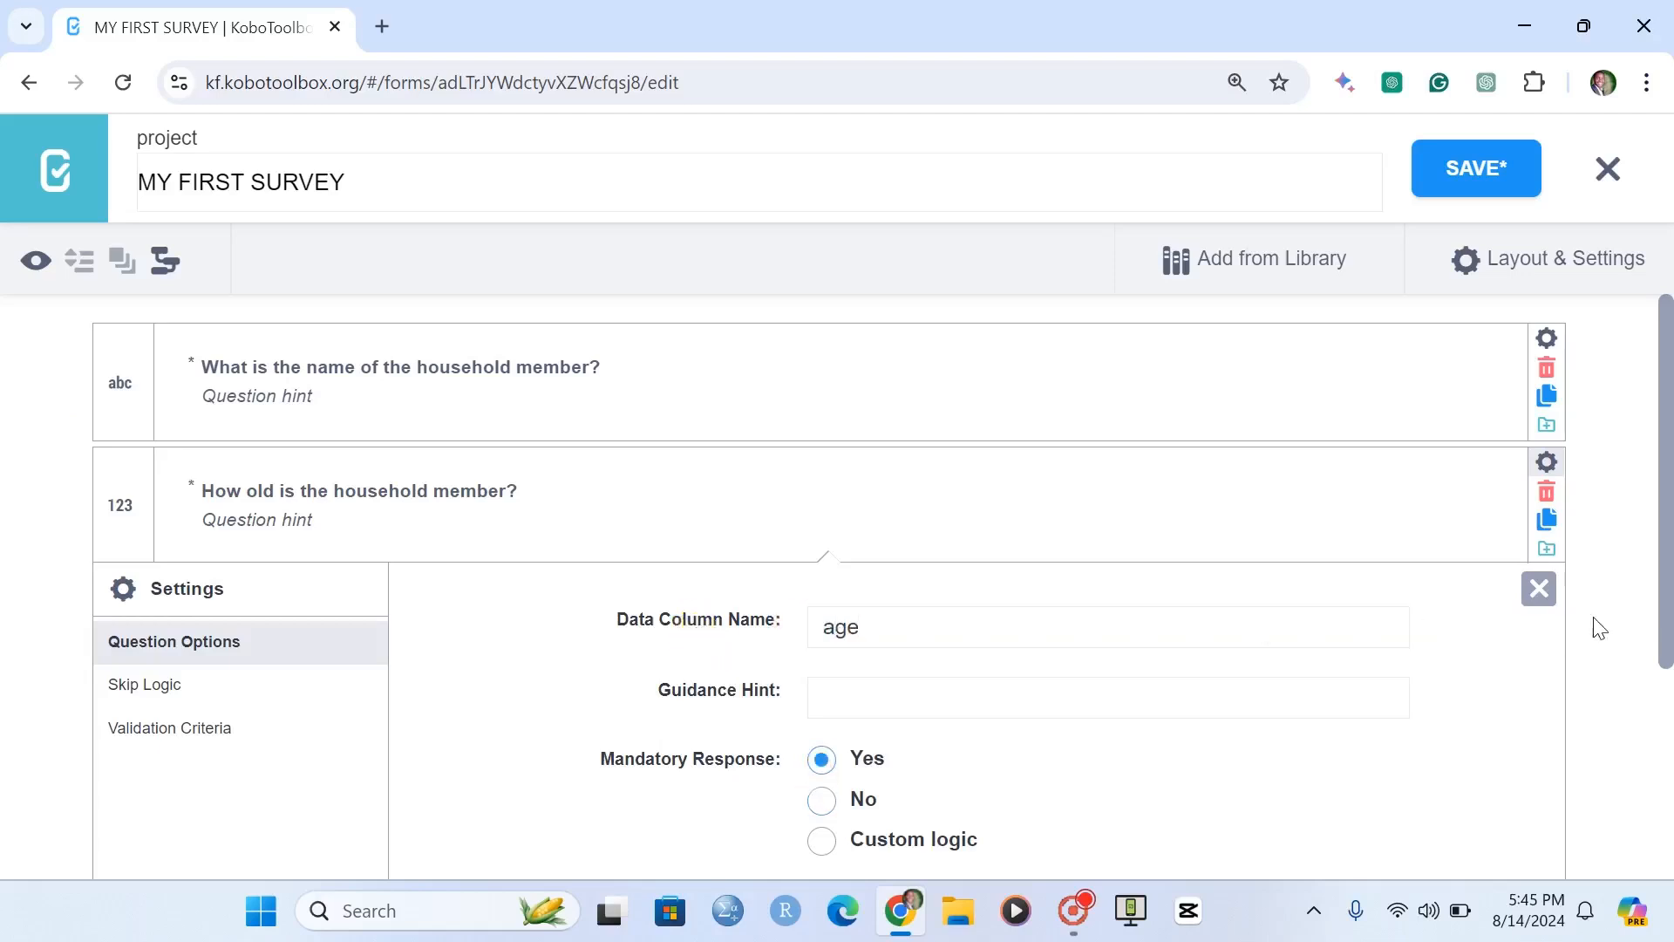
{"action": "left_click", "coordinate": [1539, 588]}
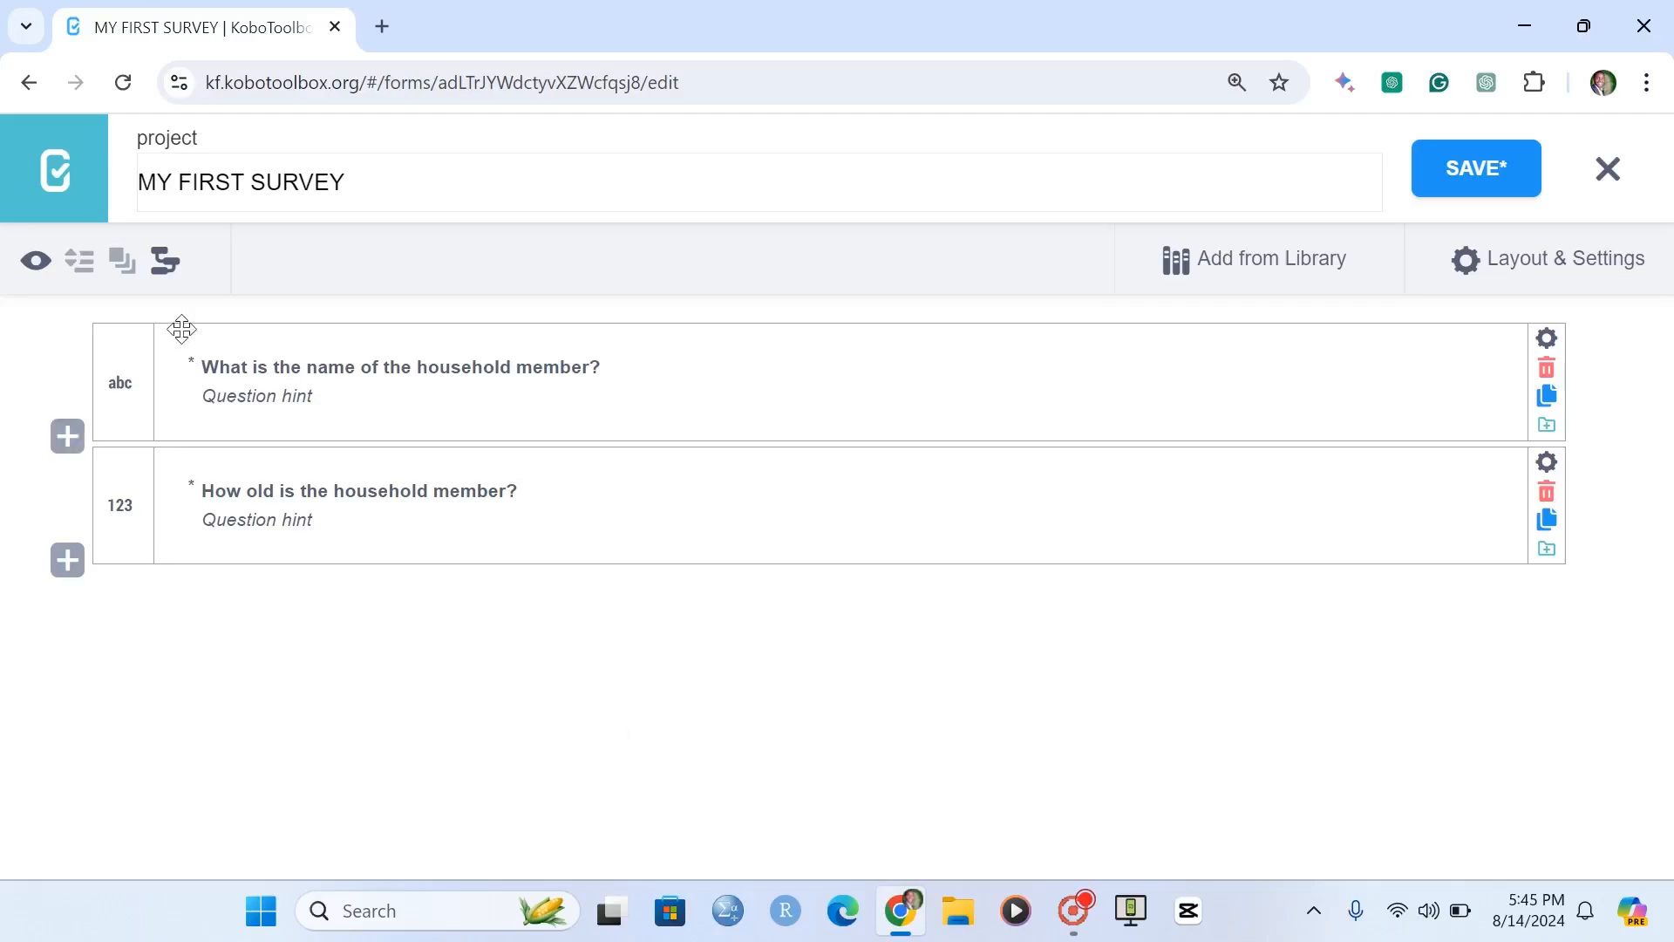
Give the name question the hint "Pleae list the names starting with the oldest to the youngest".
{"action": "left_click", "coordinate": [321, 390]}
{"action": "type", "text": "Pleae list t"}
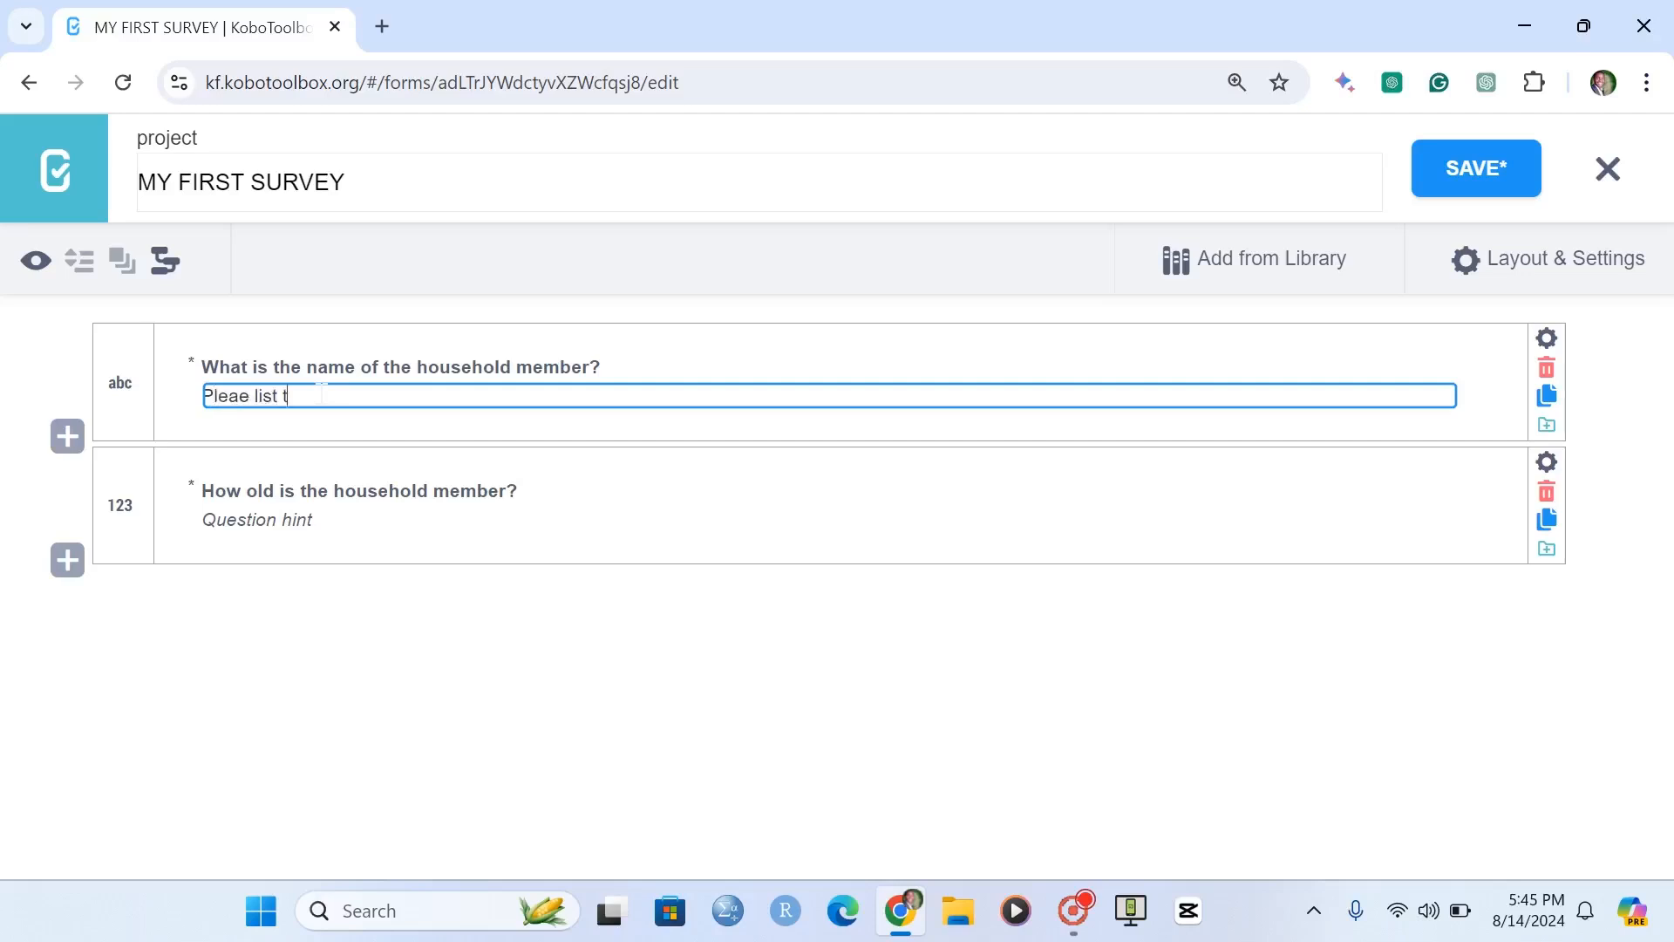
{"action": "type", "text": "he names starting with "}
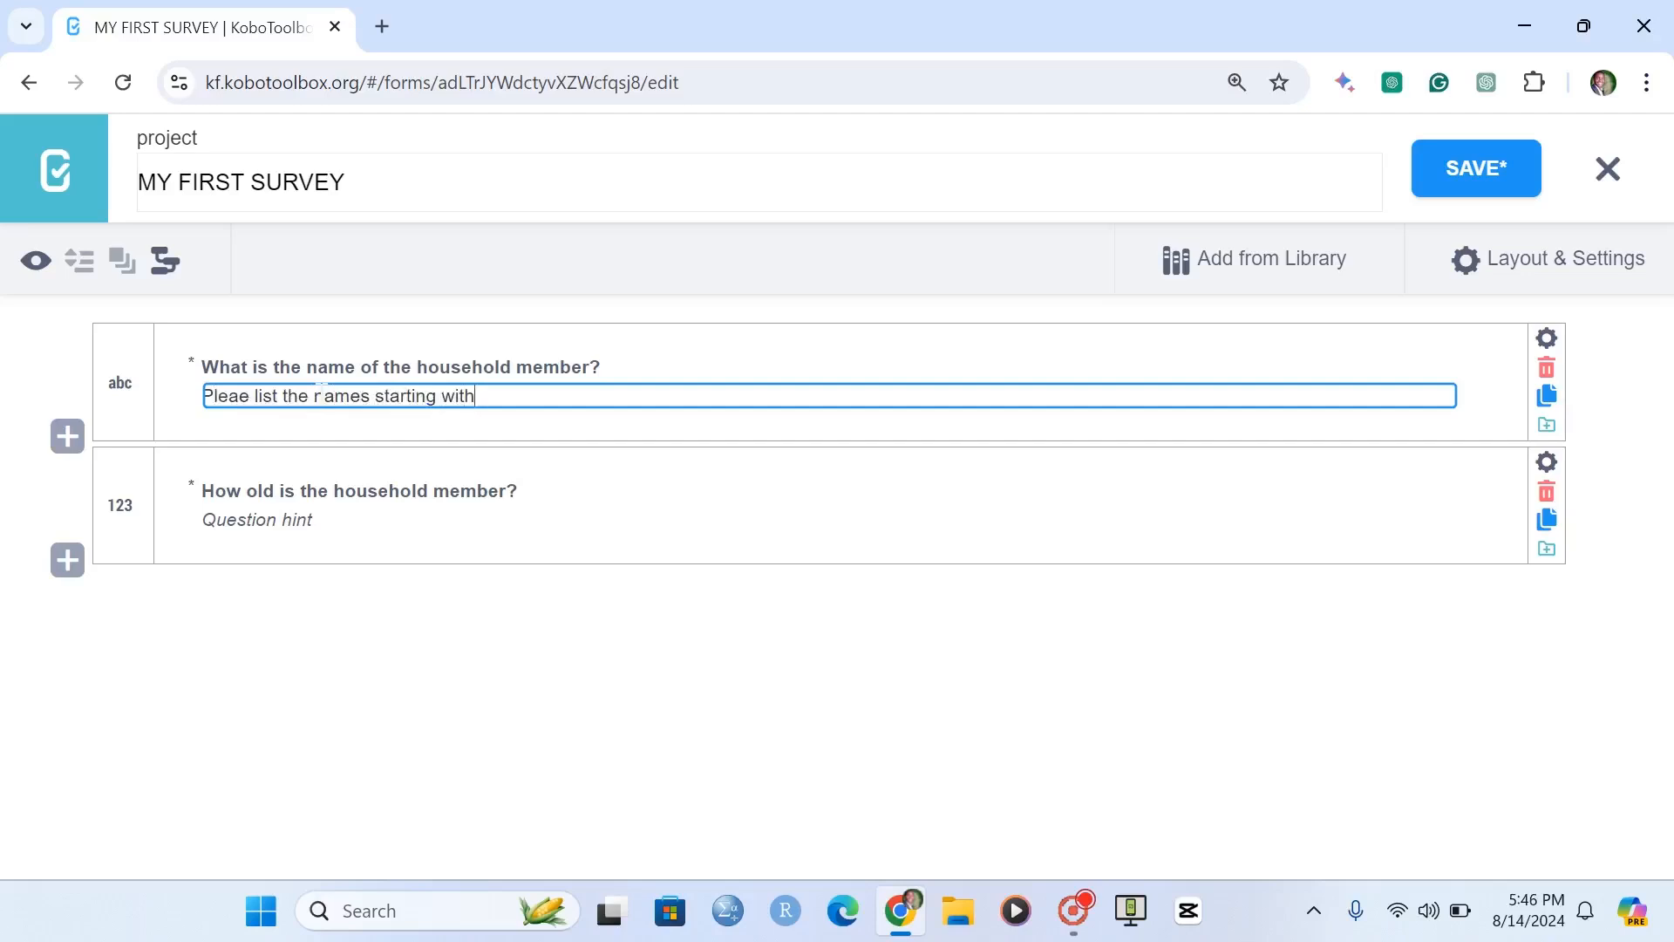
{"action": "type", "text": "the oldest to the youngest"}
{"action": "key", "text": "Return"}
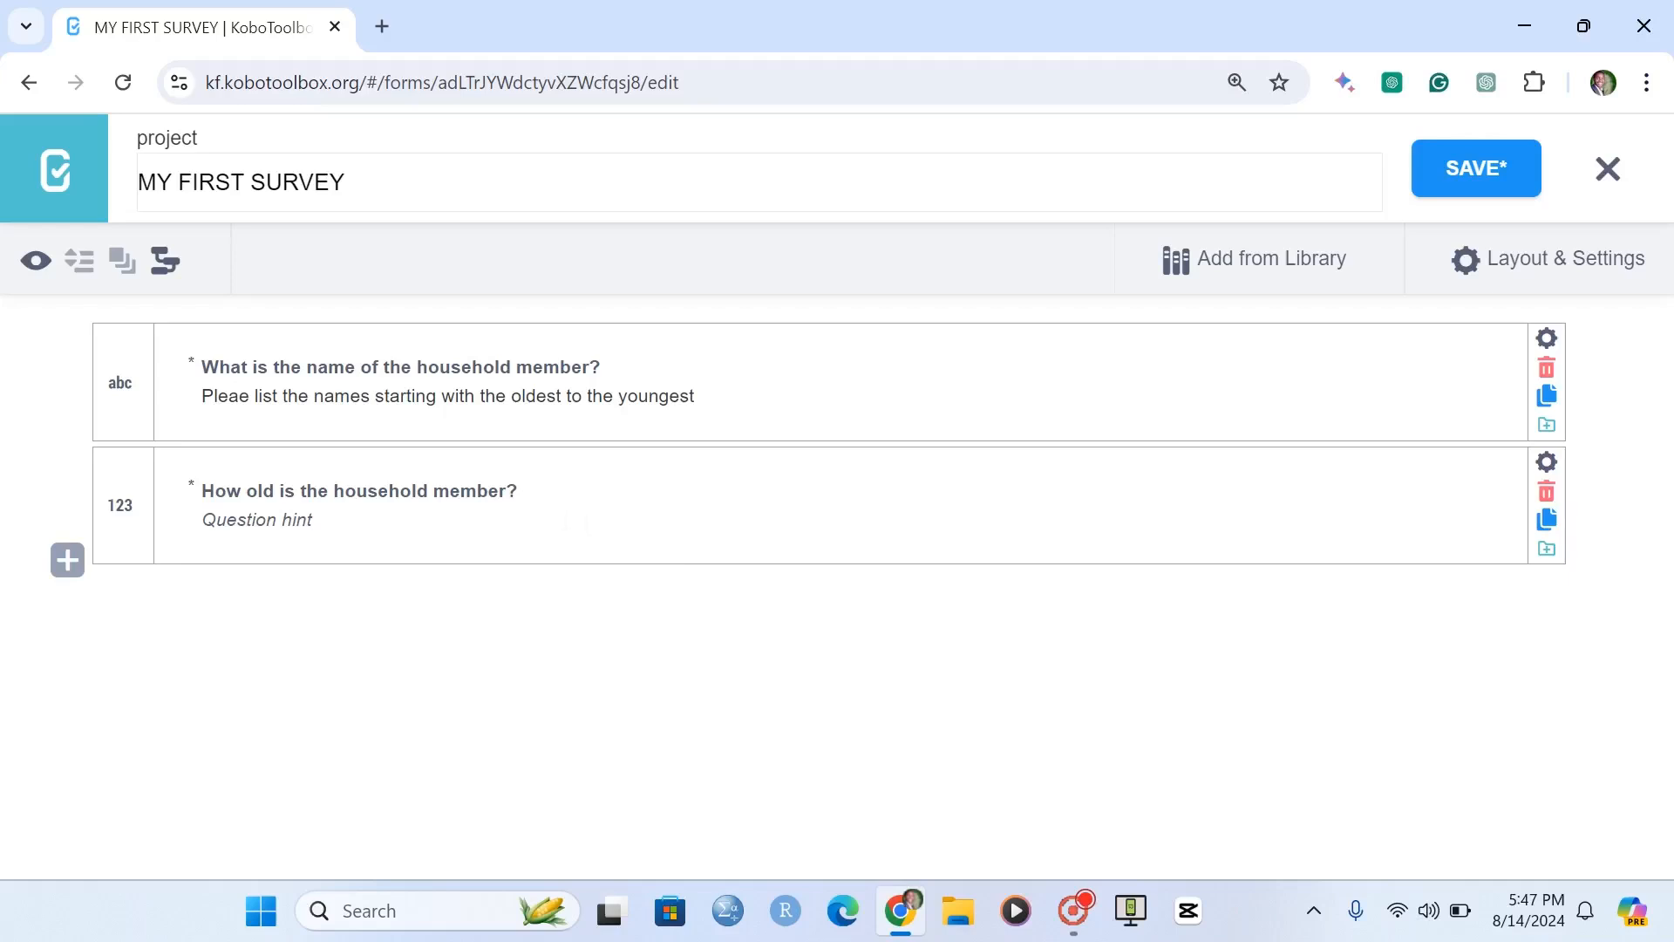
Replace "the household member?" in the age question's label with the placeholder reference "${data_column_name}?".
{"action": "left_click_drag", "start_coordinate": [525, 490], "coordinate": [299, 488]}
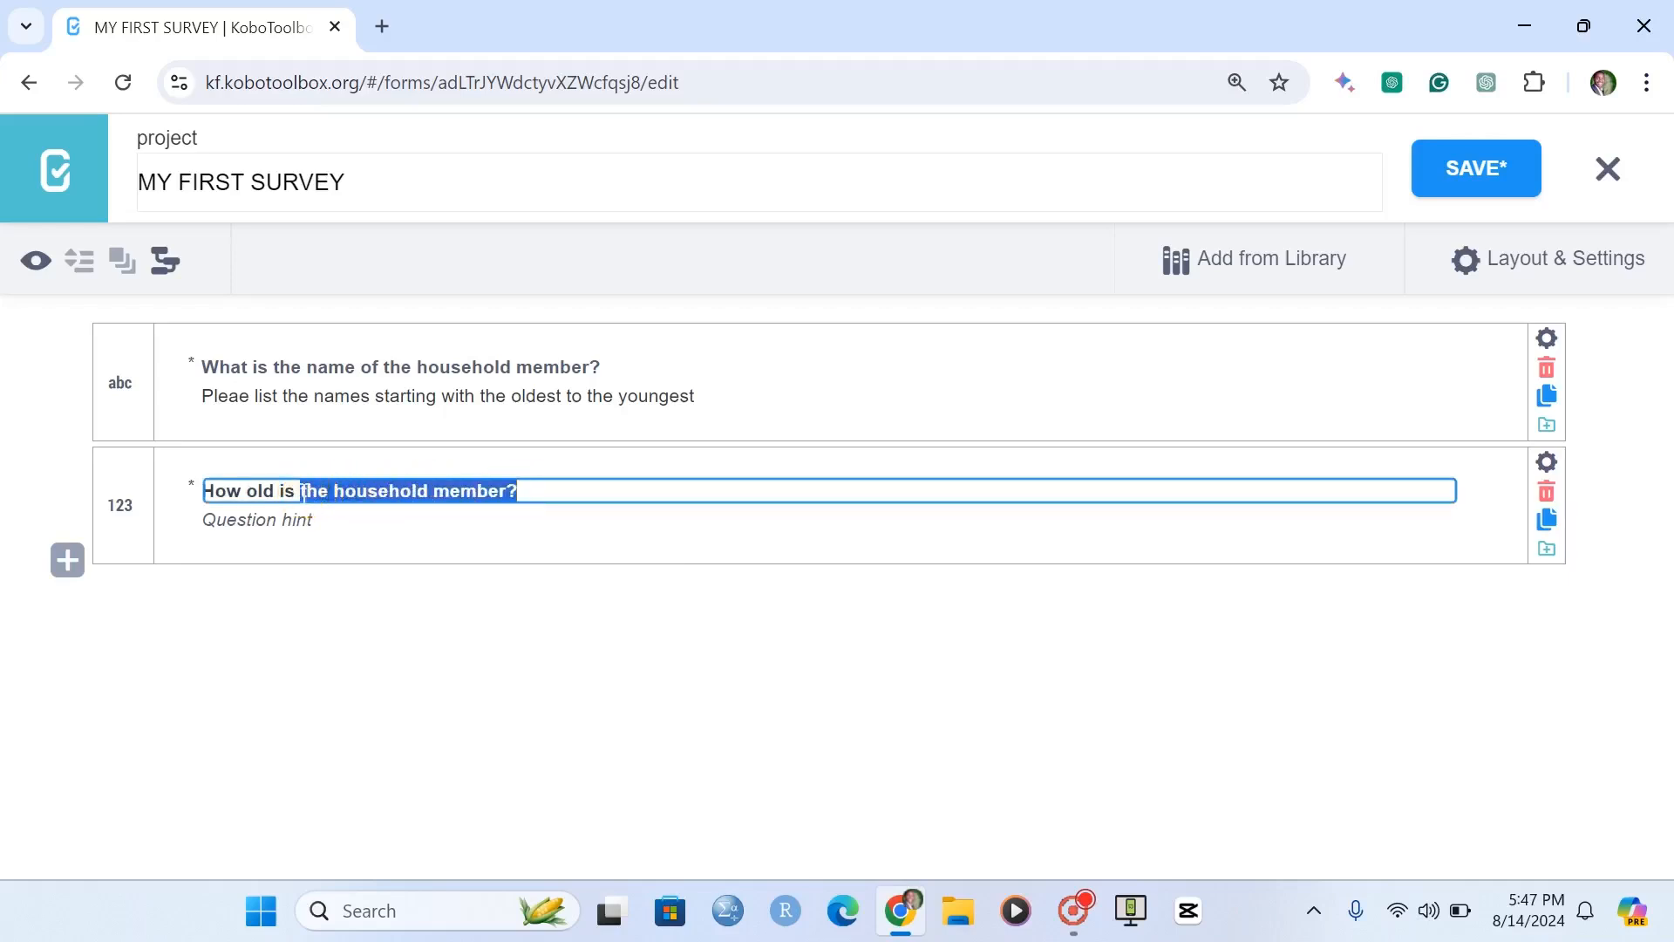
{"action": "key", "text": "BackSpace"}
{"action": "type", "text": "${"}
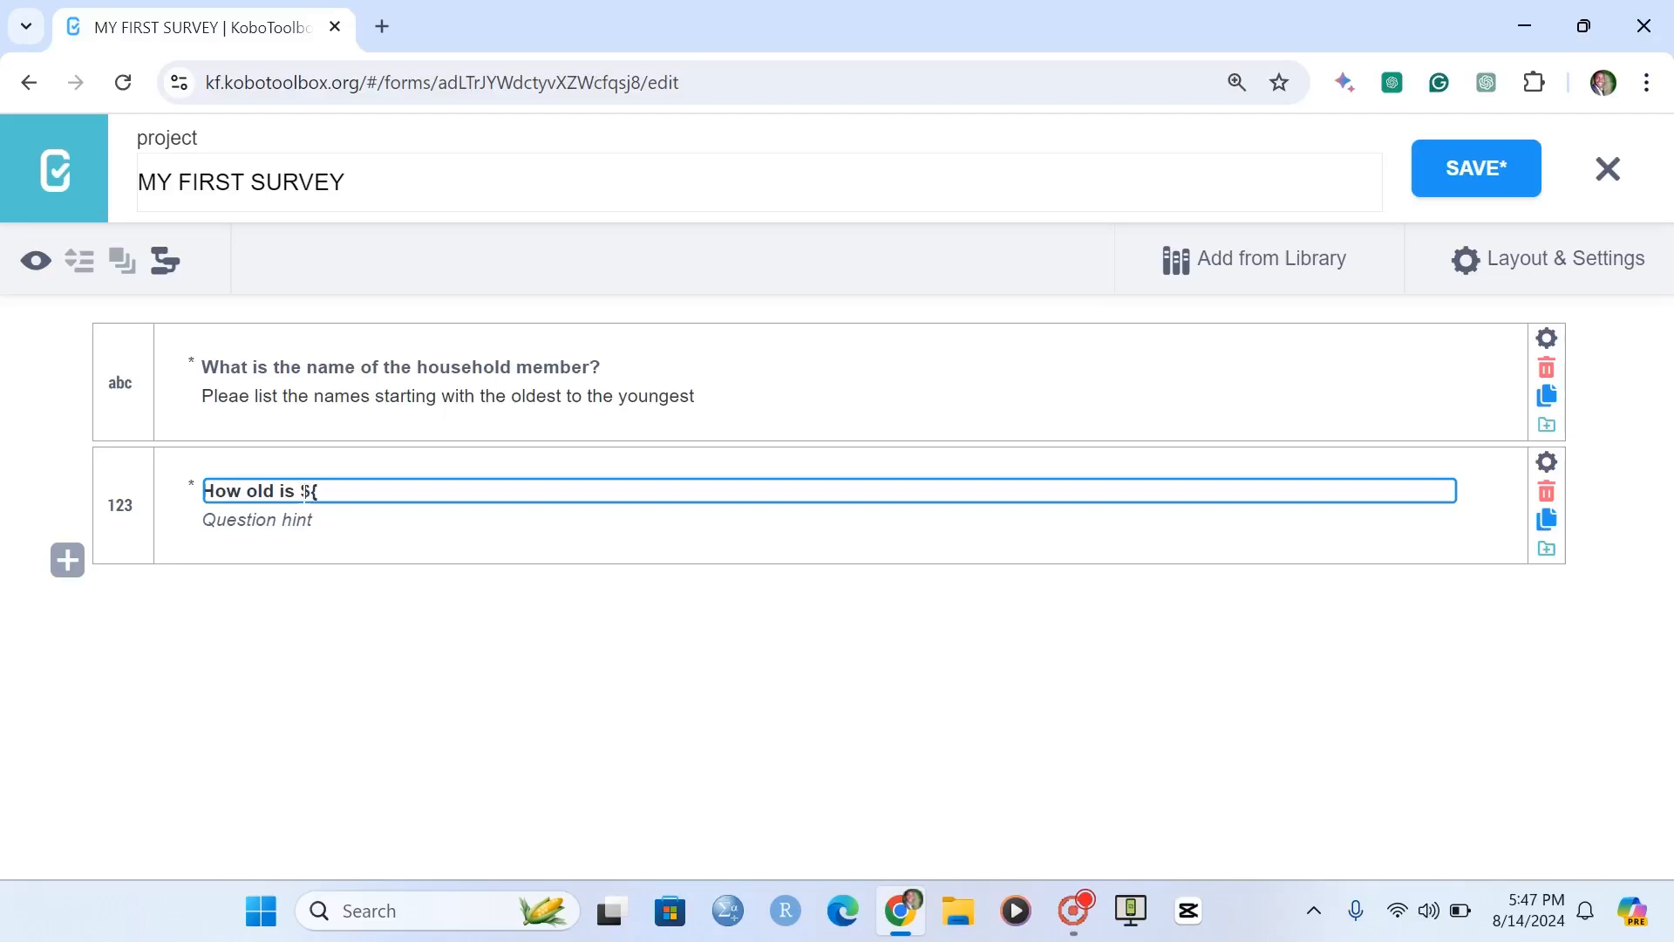
{"action": "type", "text": "data_column_name}?"}
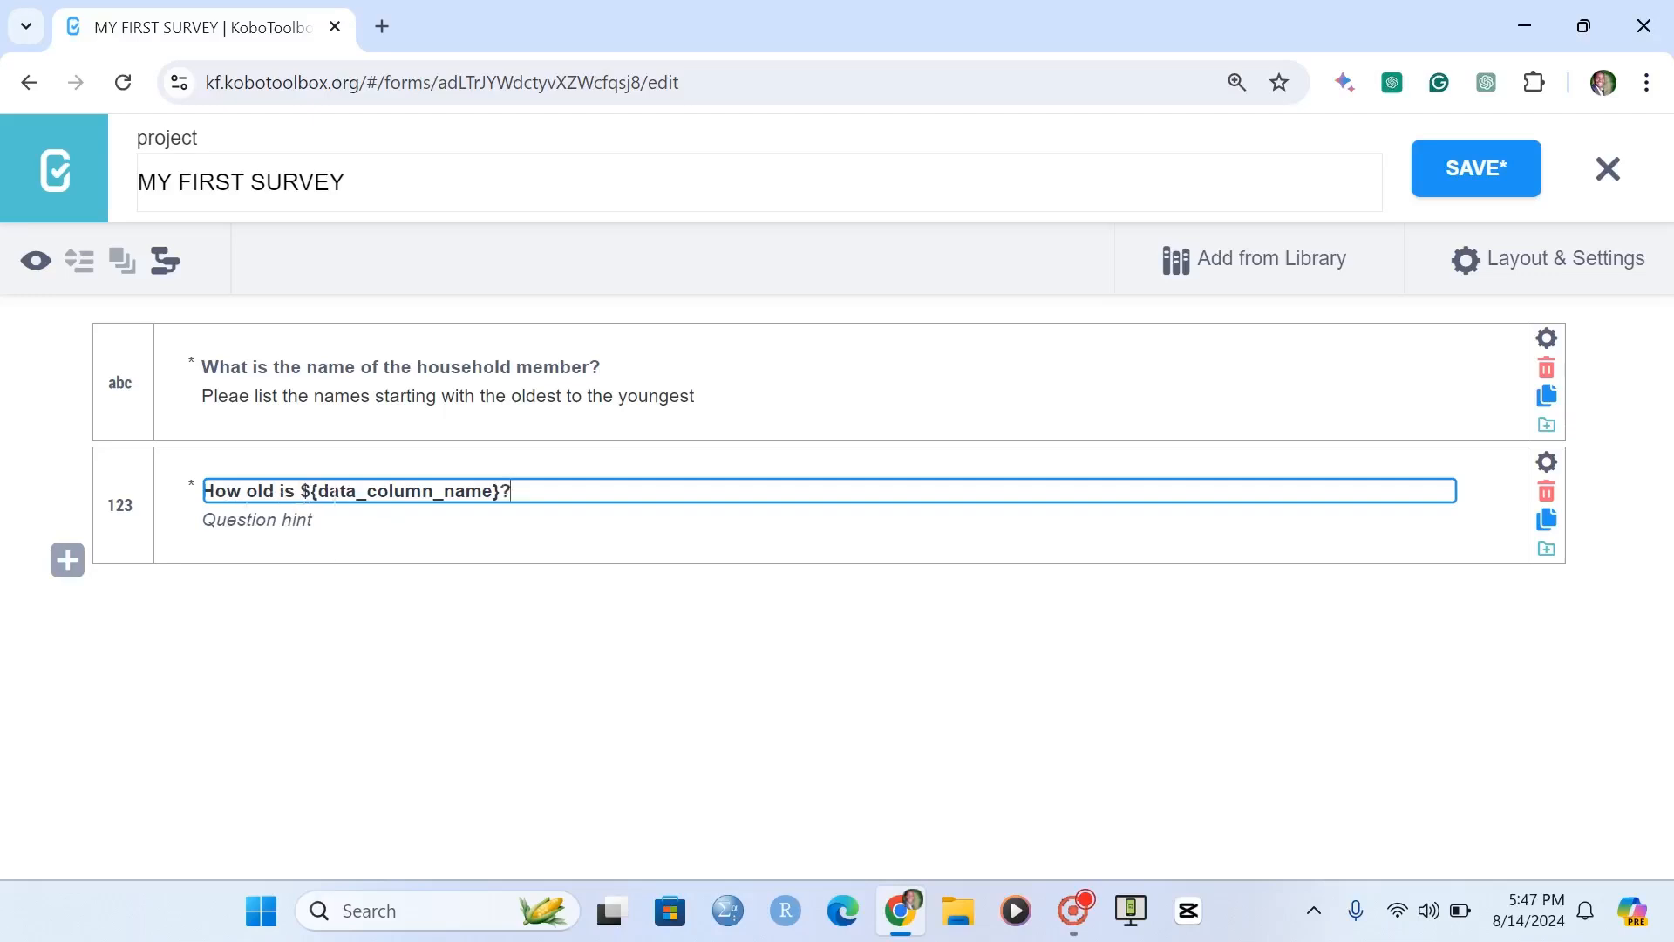
Copy the name question's data column name and substitute it for the placeholder, making the age label "How old is ${name}?".
{"action": "left_click_drag", "start_coordinate": [494, 491], "coordinate": [317, 489]}
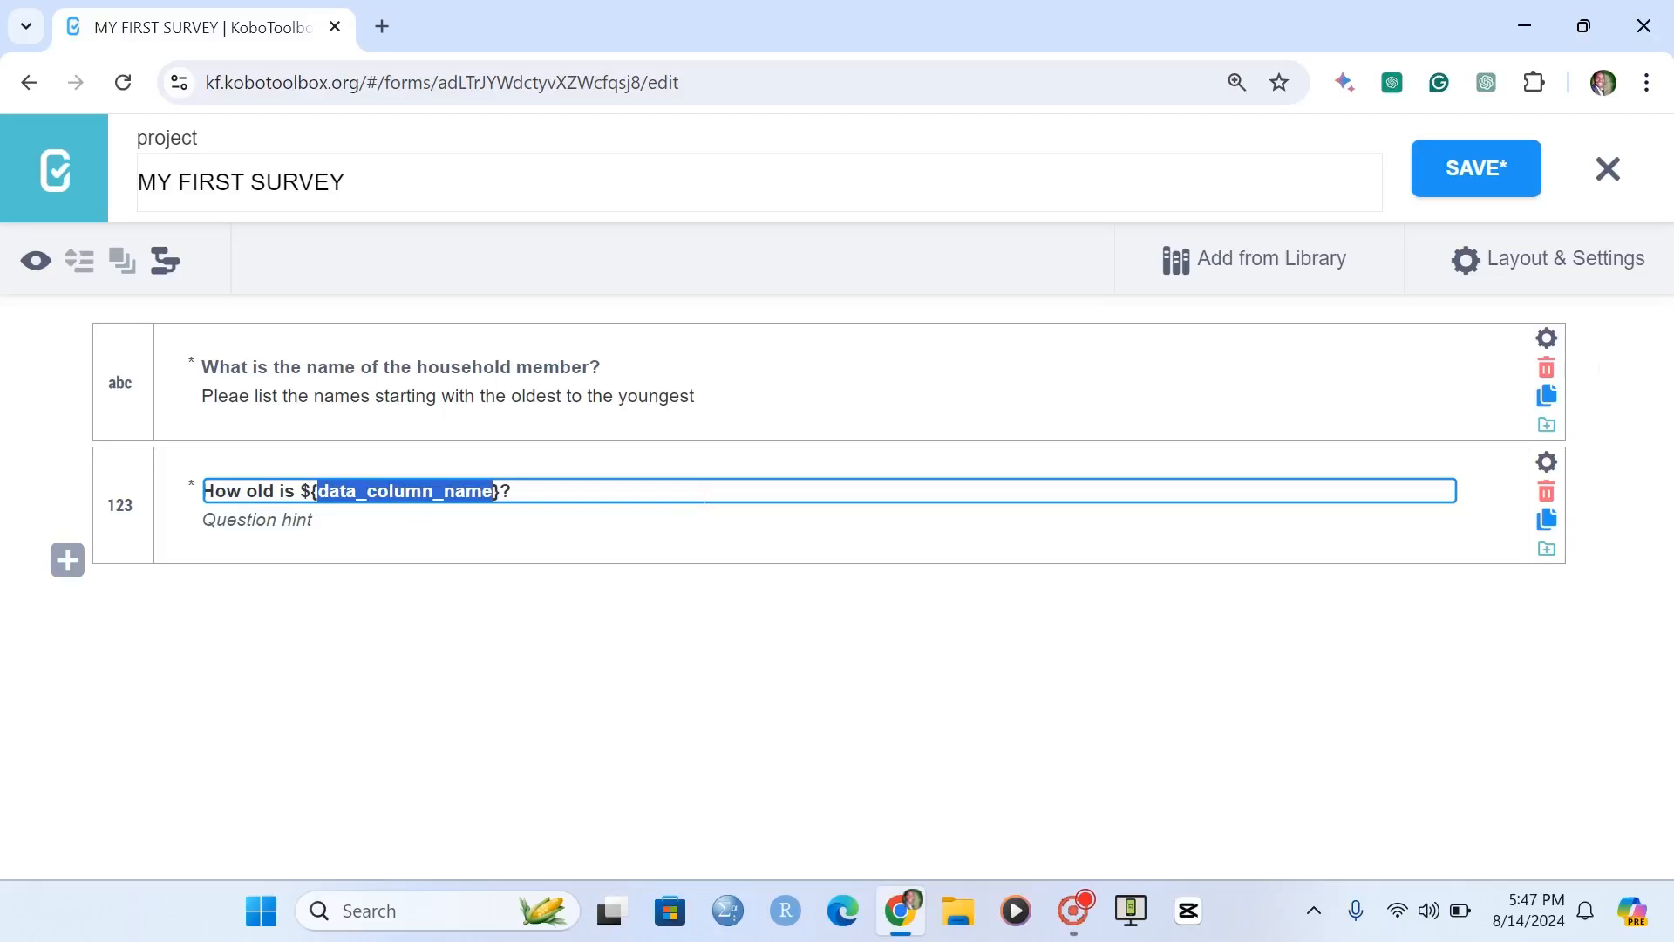
{"action": "left_click", "coordinate": [1548, 338]}
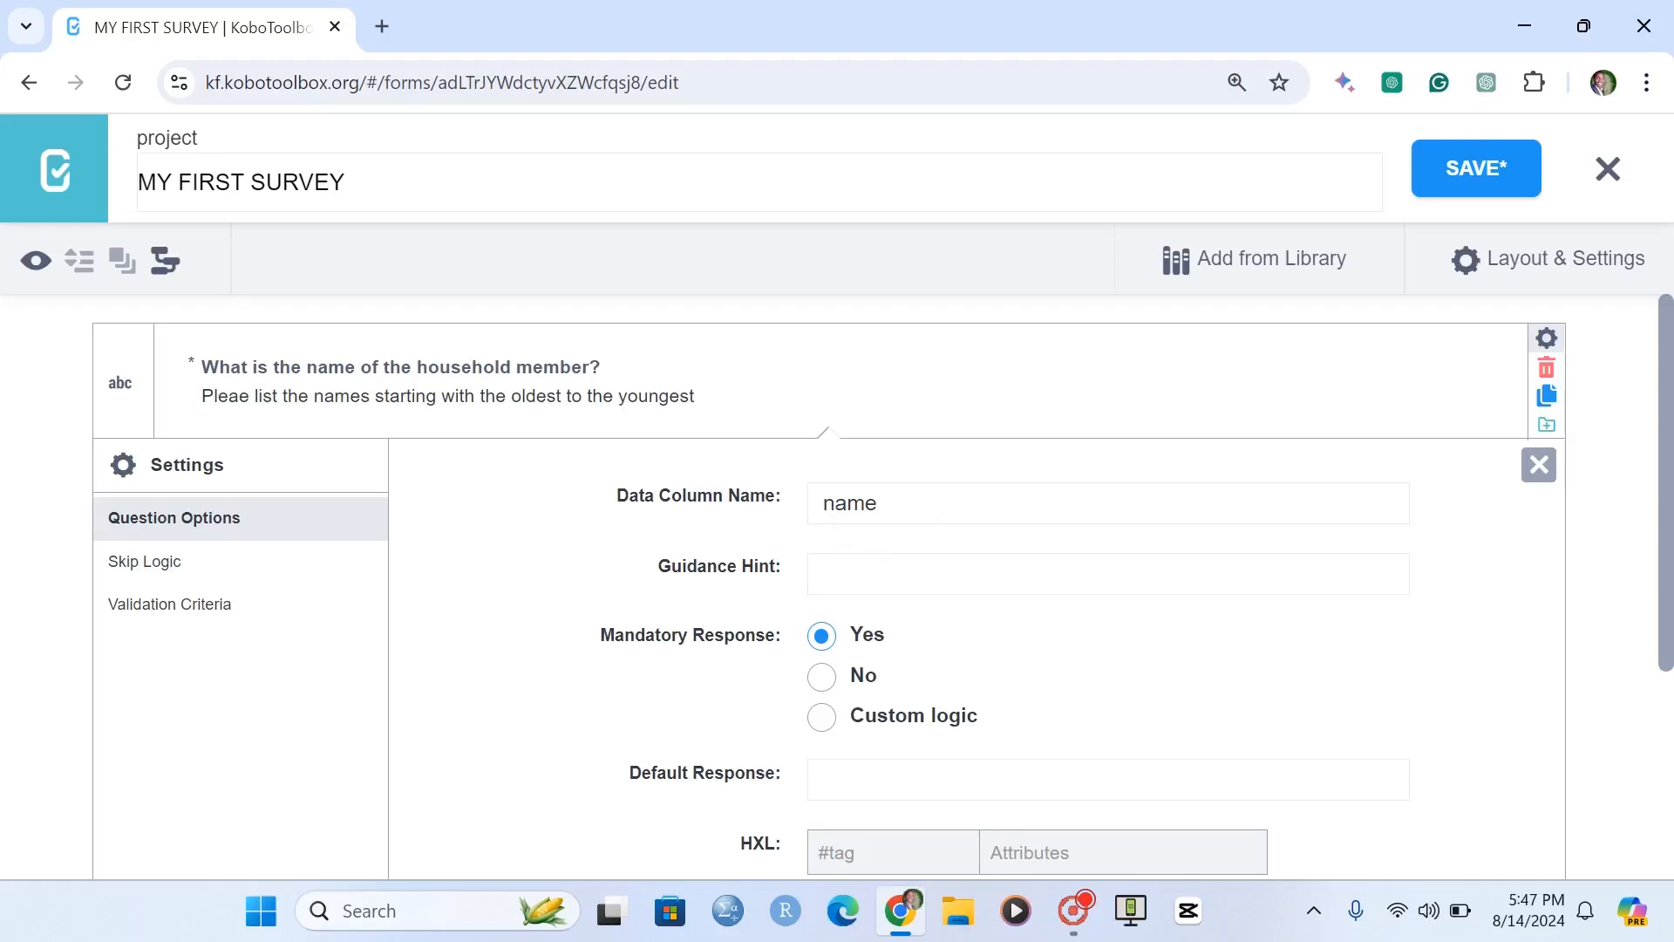
{"action": "left_click", "coordinate": [743, 500]}
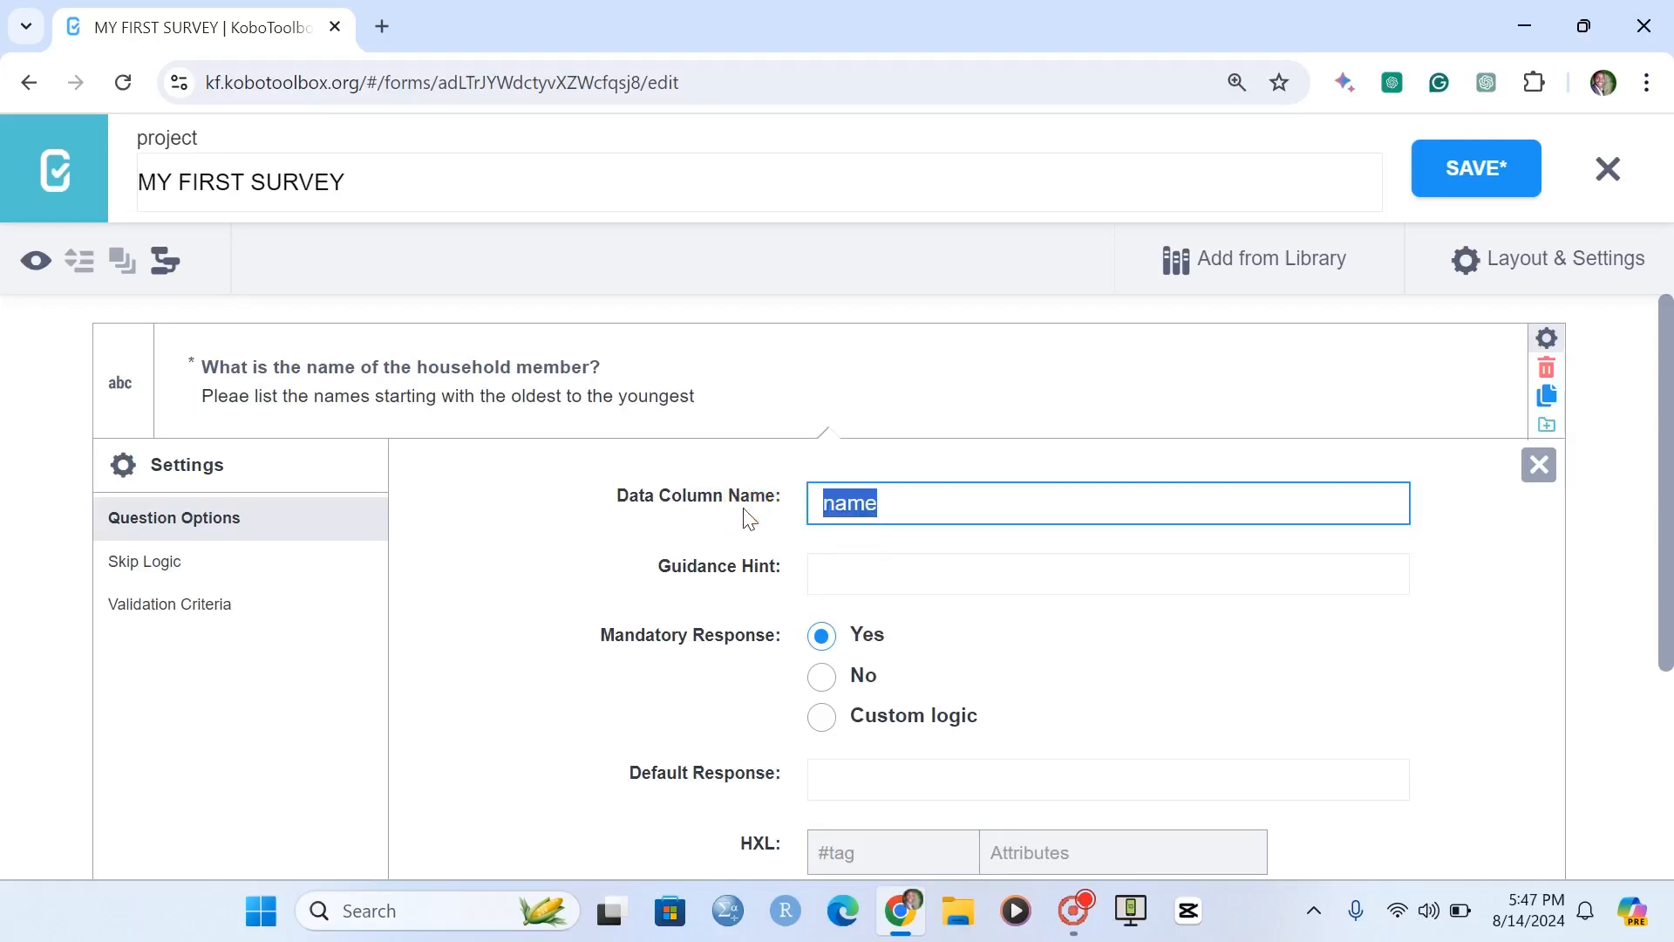
{"action": "key", "text": "ctrl+c"}
{"action": "left_click", "coordinate": [1539, 465]}
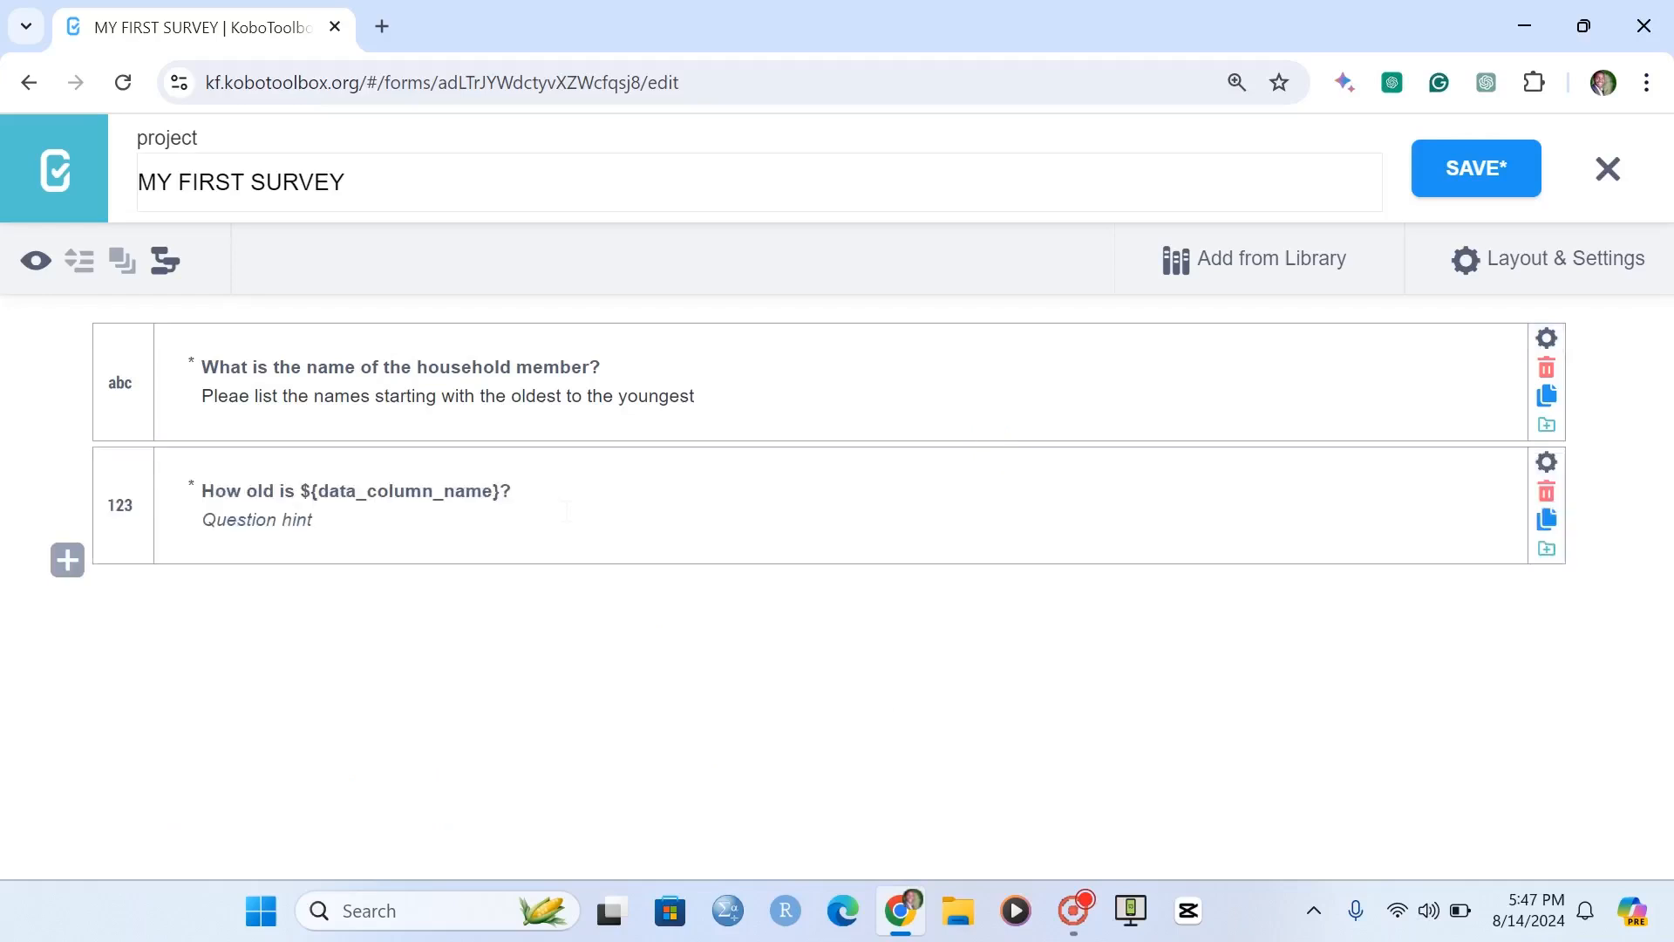
{"action": "left_click_drag", "start_coordinate": [494, 491], "coordinate": [322, 490]}
{"action": "key", "text": "BackSpace"}
{"action": "key", "text": "ctrl+v"}
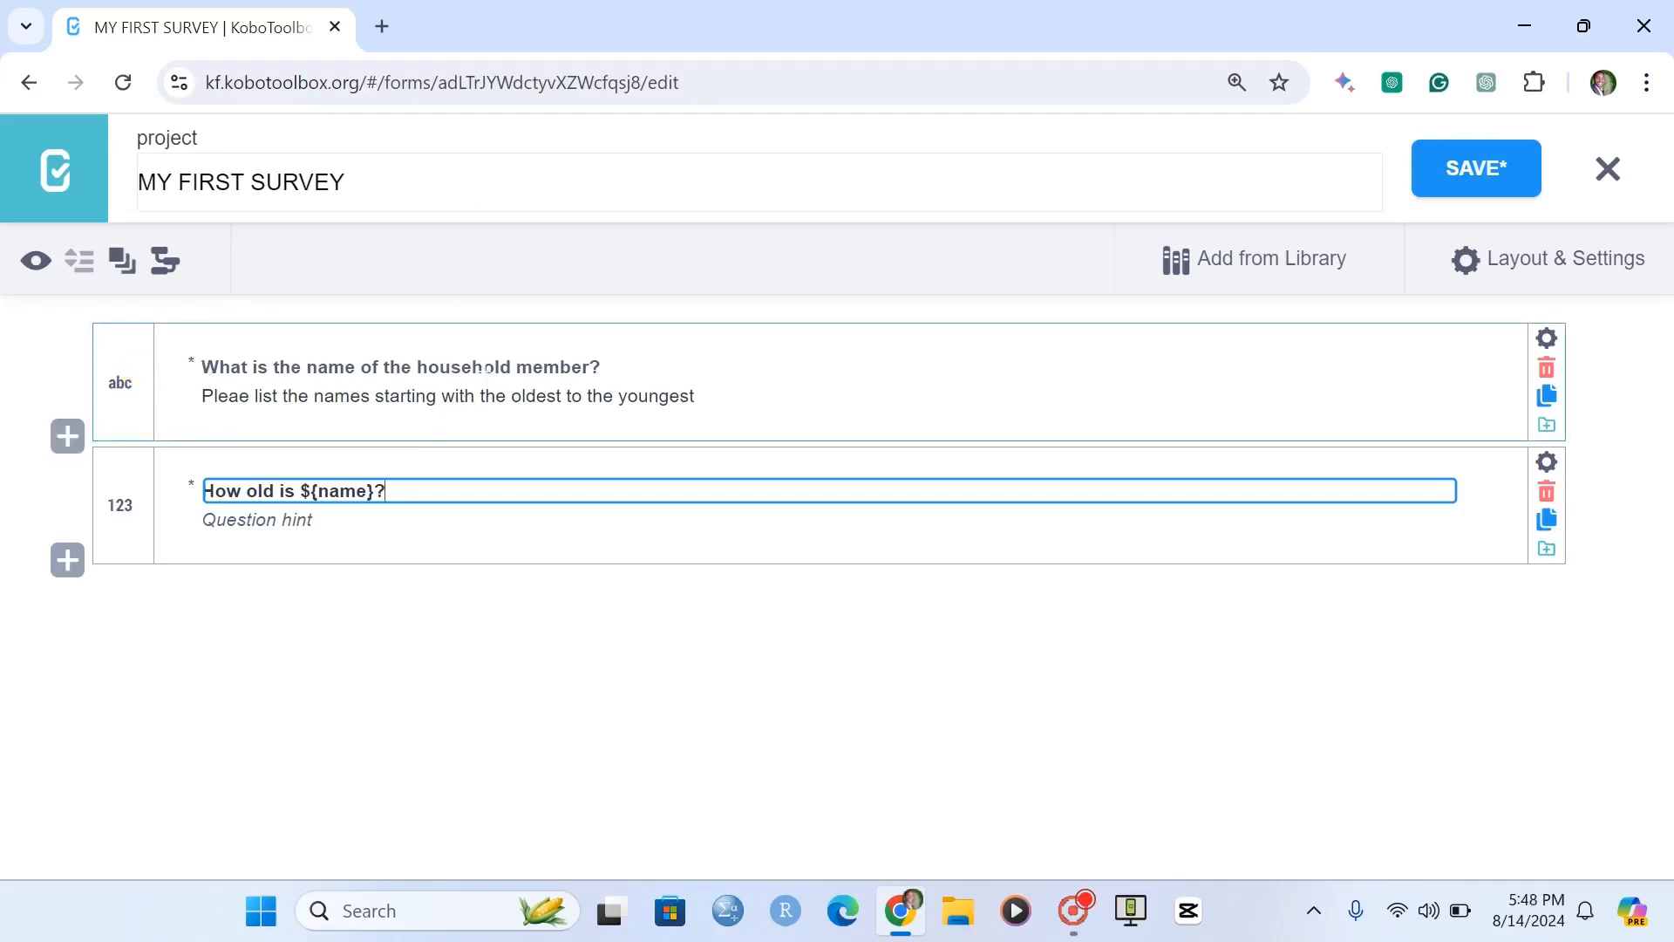
{"action": "left_click", "coordinate": [370, 487]}
{"action": "left_click_drag", "start_coordinate": [370, 487], "coordinate": [300, 490]}
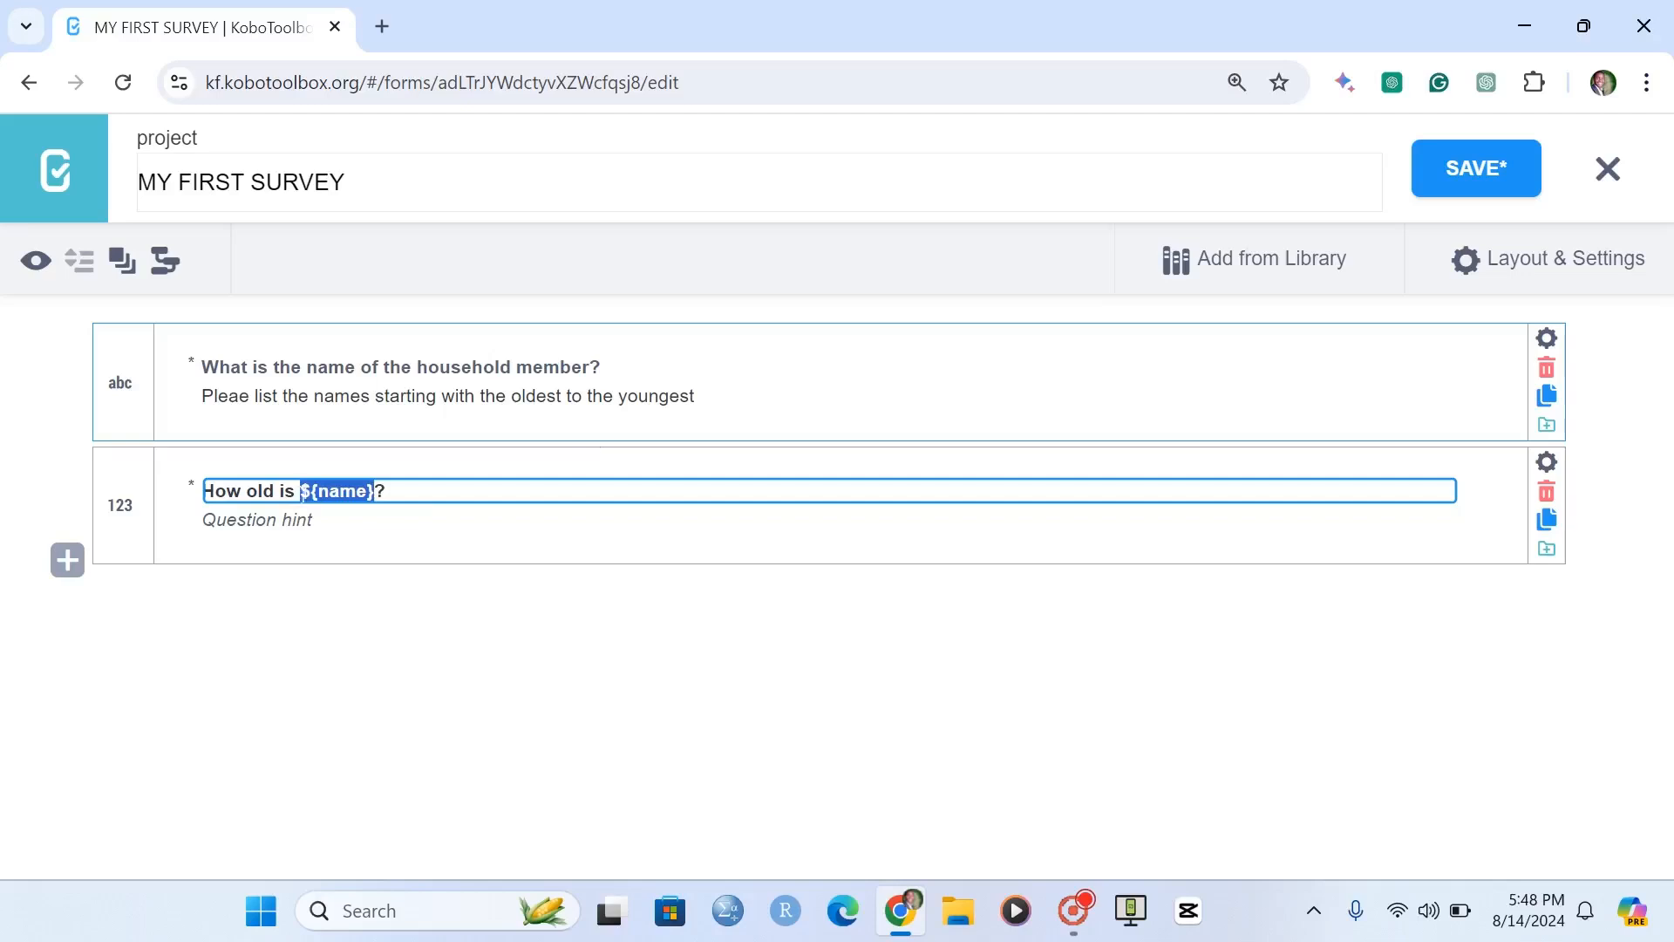
Save the form and preview it to check the wording of the age question.
{"action": "left_click", "coordinate": [1476, 171]}
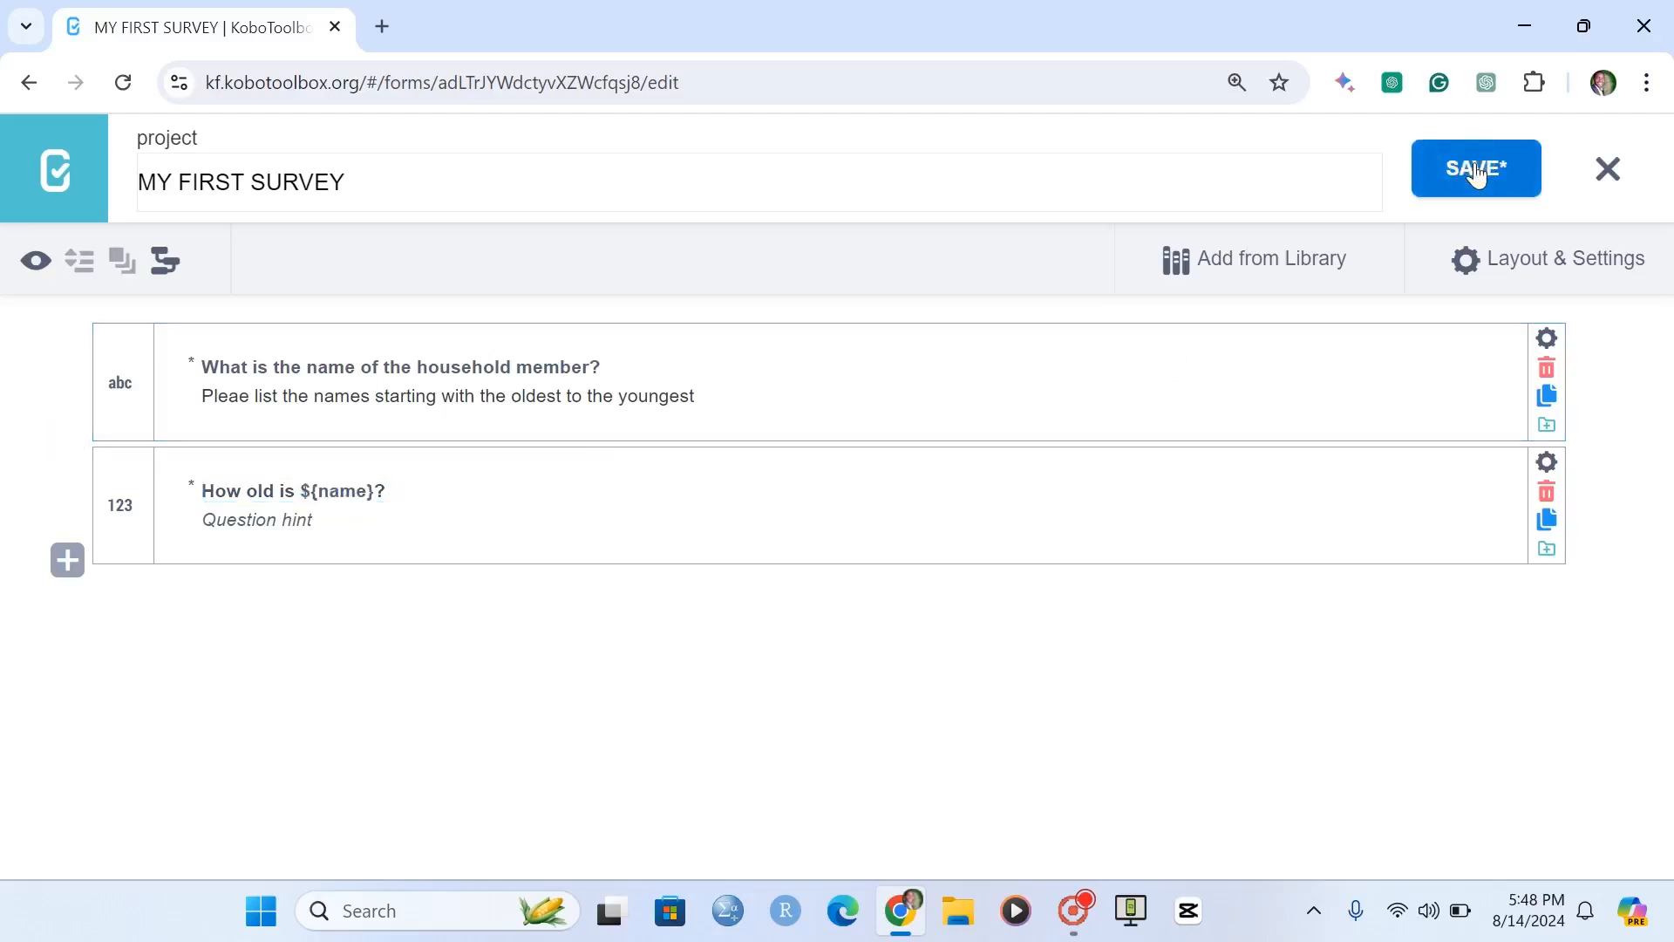
{"action": "left_click", "coordinate": [36, 260]}
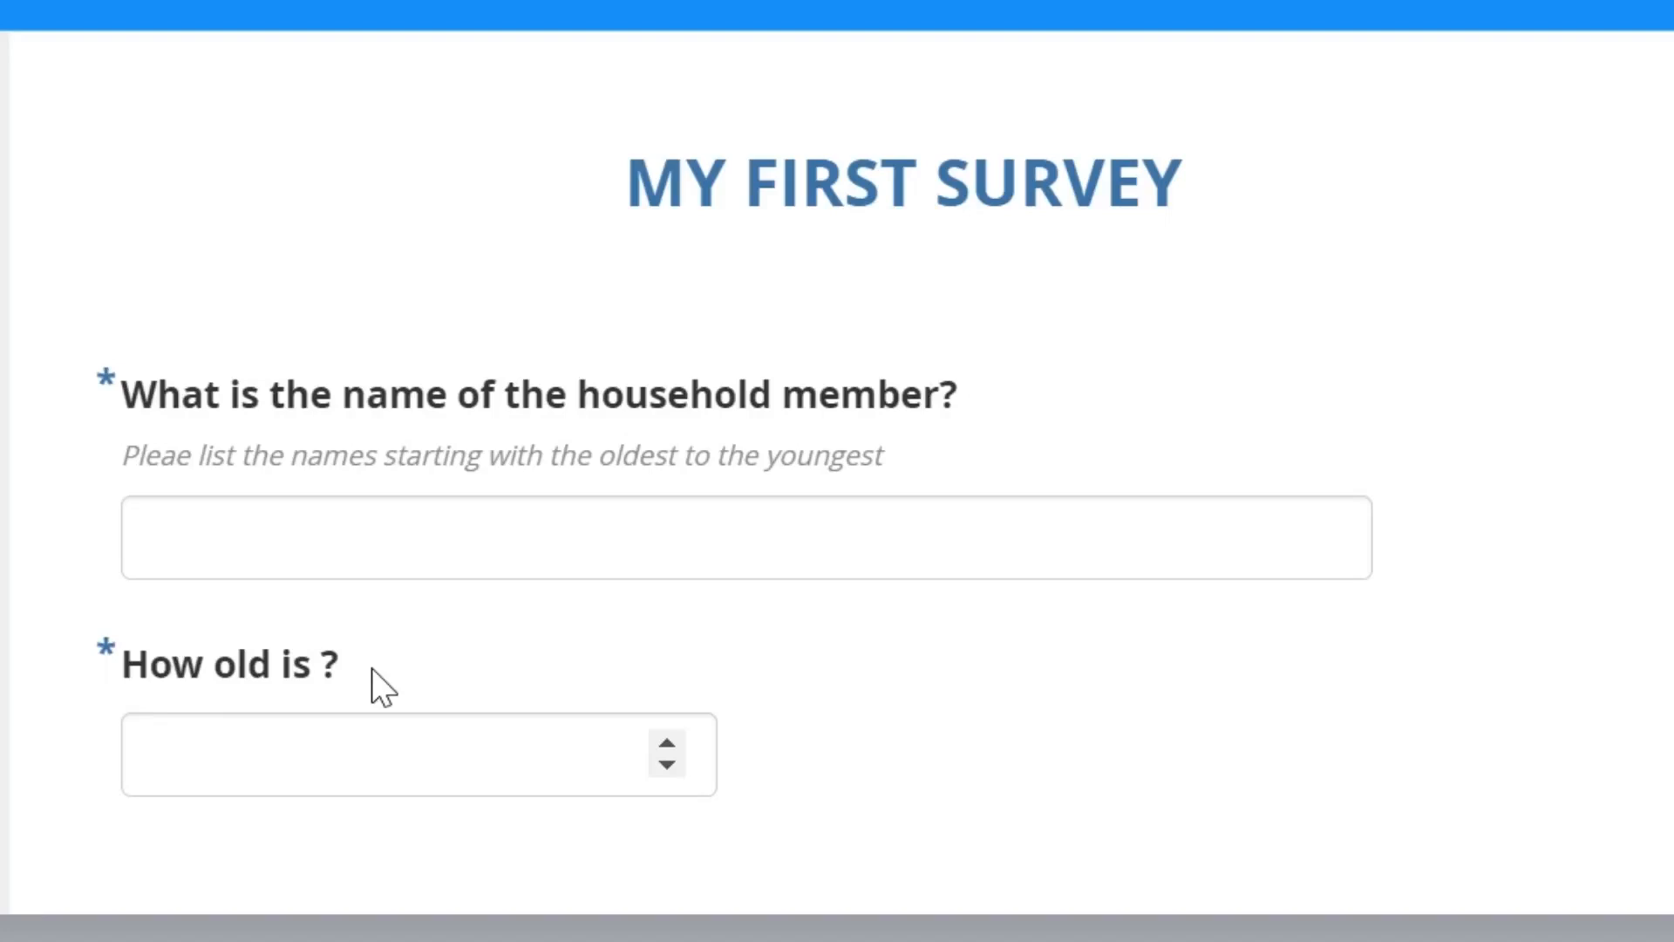
{"action": "left_click_drag", "start_coordinate": [337, 665], "coordinate": [108, 673]}
Test the dynamic age question in the preview by entering a household member's full name and replacing it with another member's name.
{"action": "left_click", "coordinate": [273, 389]}
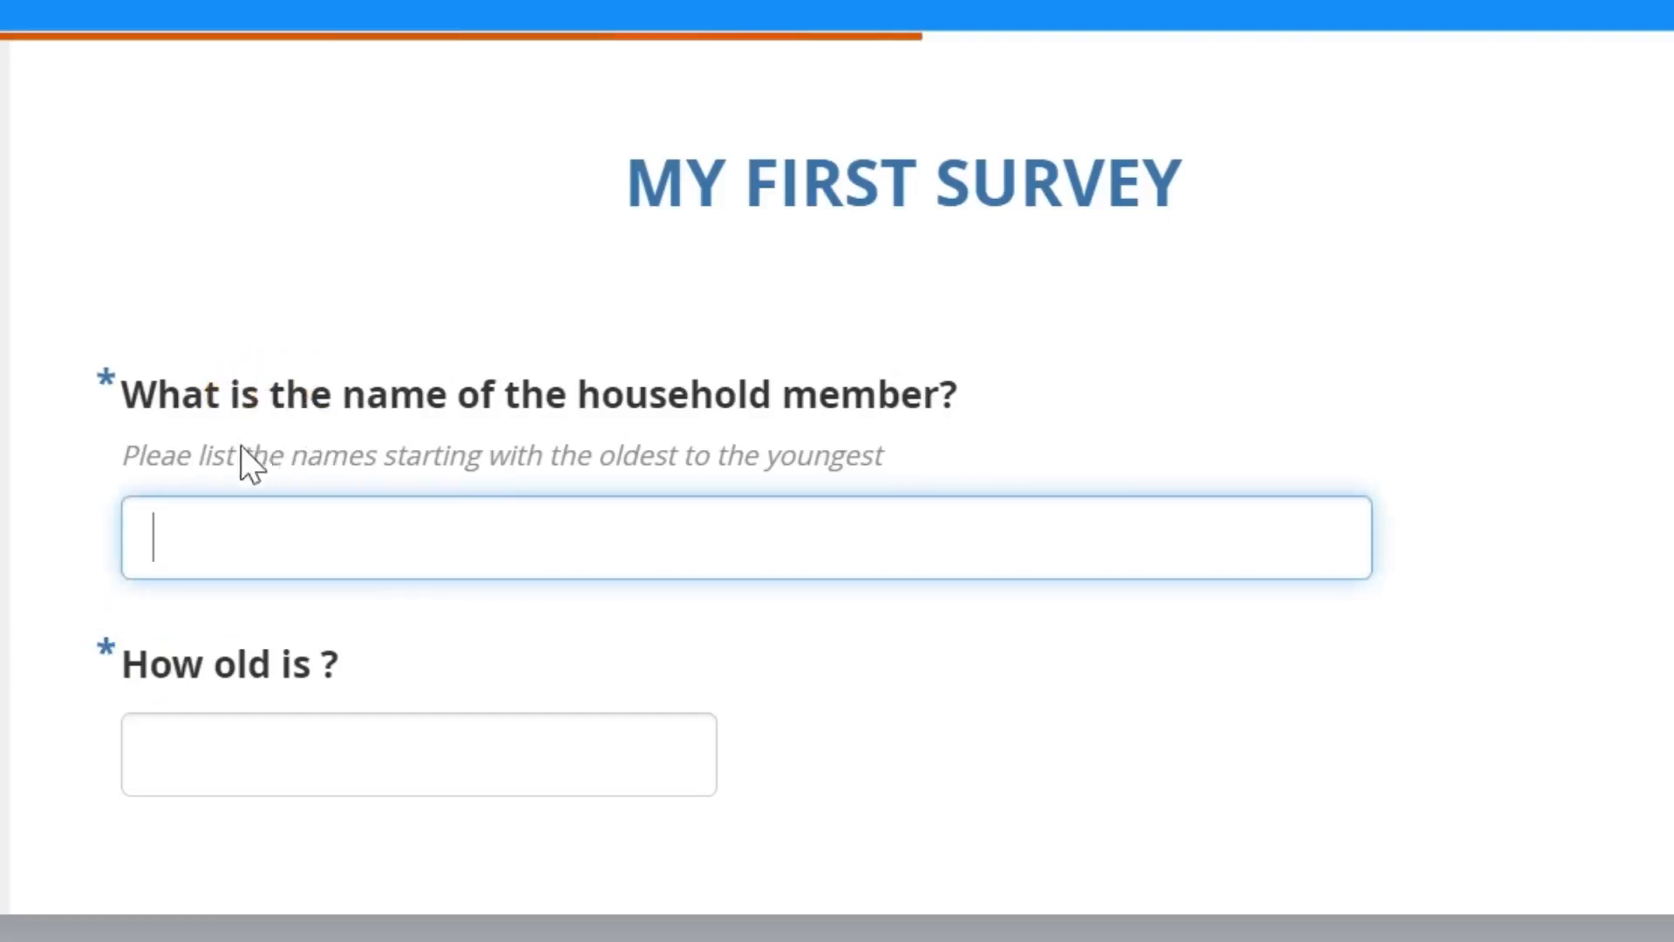
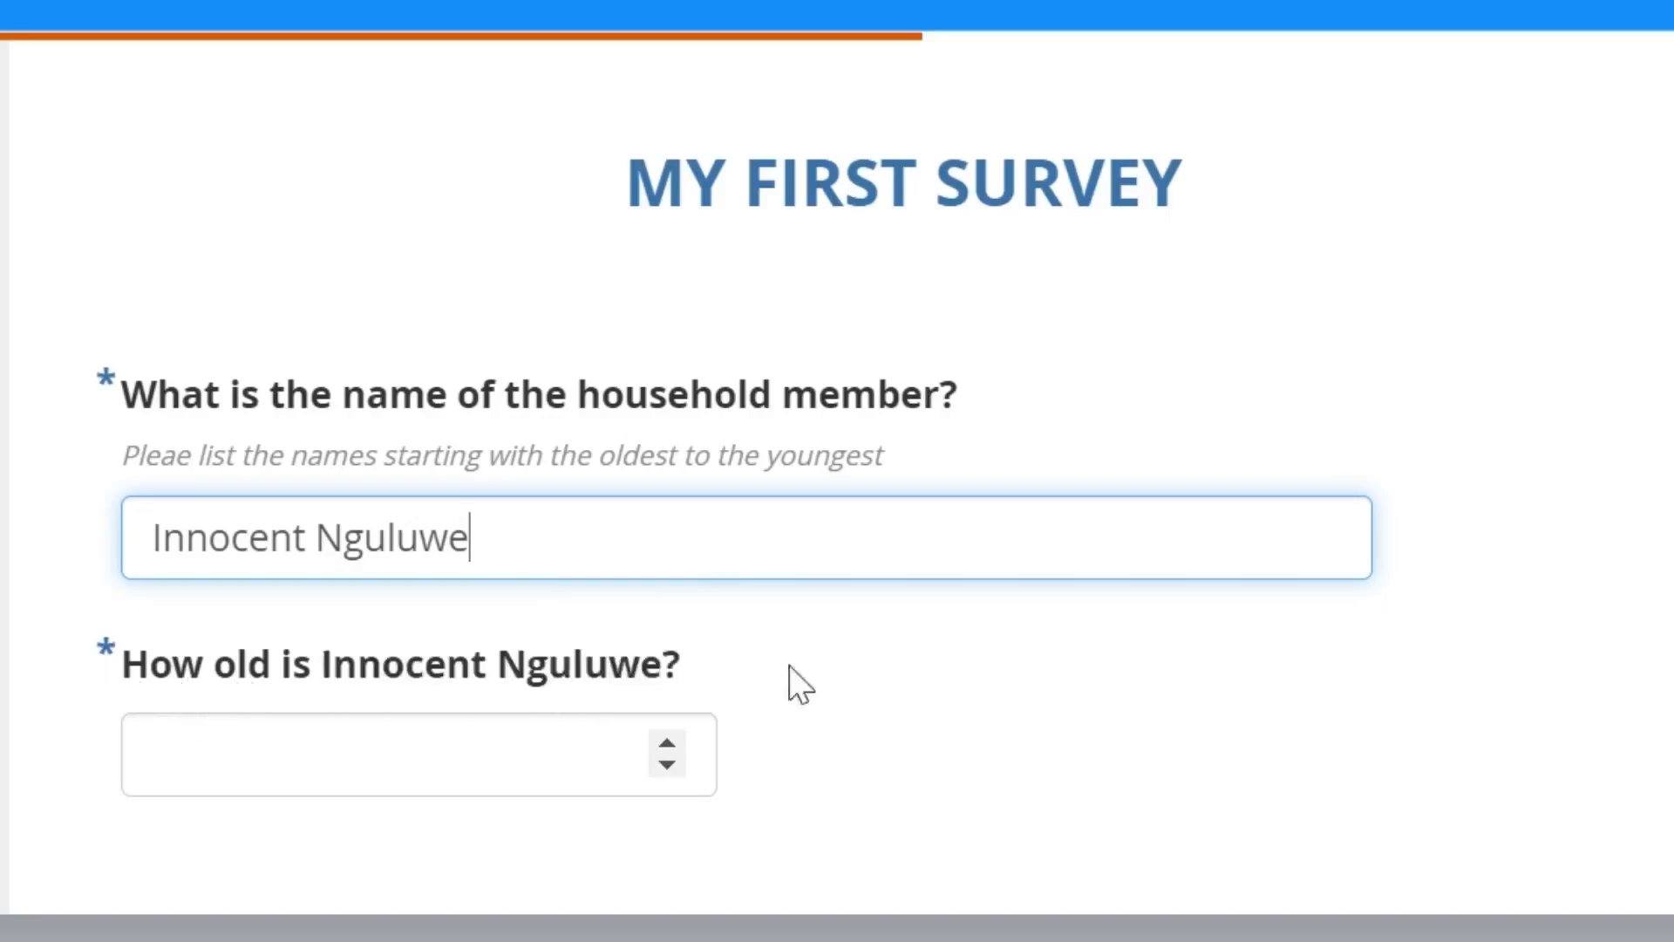
{"action": "left_click_drag", "start_coordinate": [508, 536], "coordinate": [8, 515]}
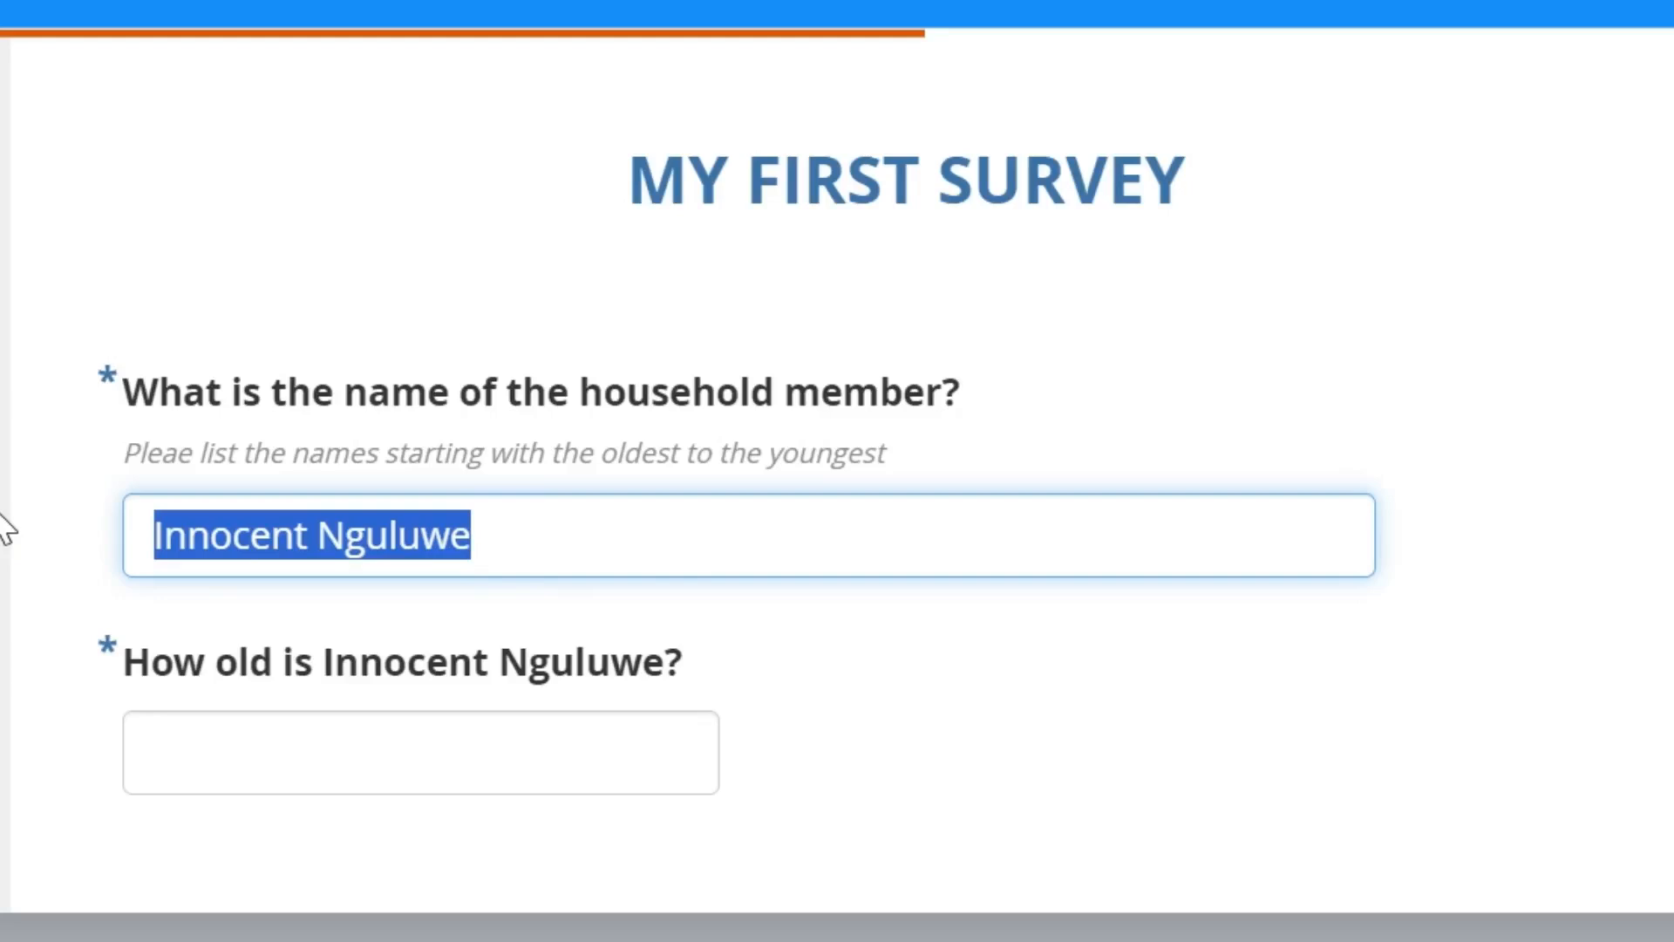
{"action": "type", "text": "Thomas"}
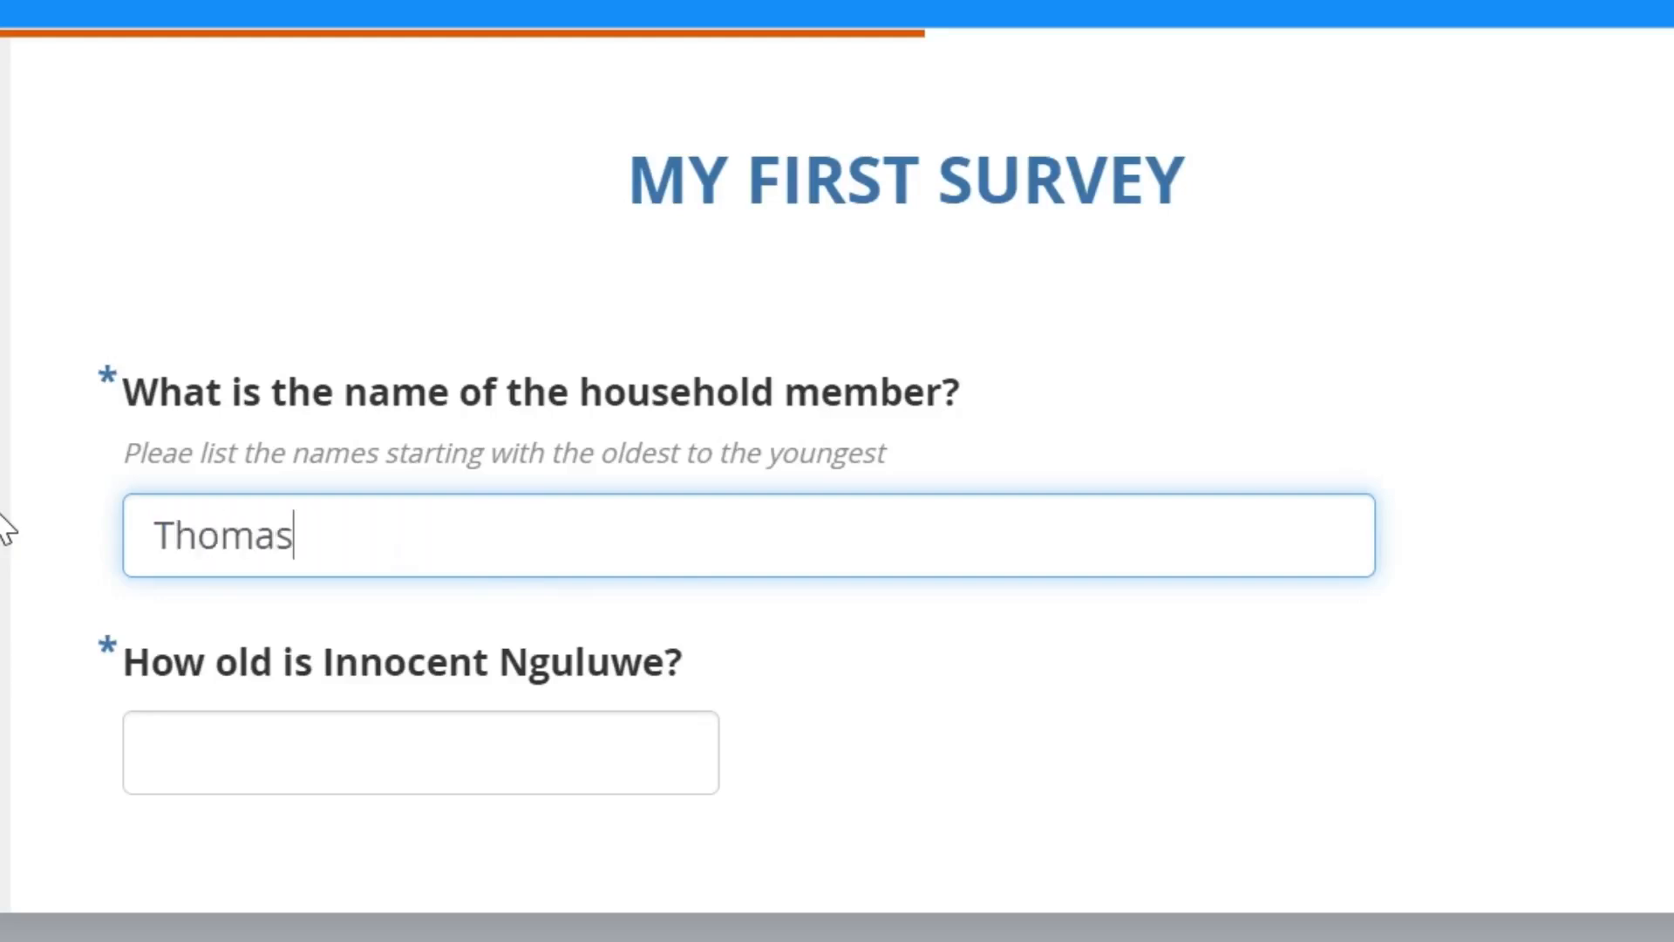